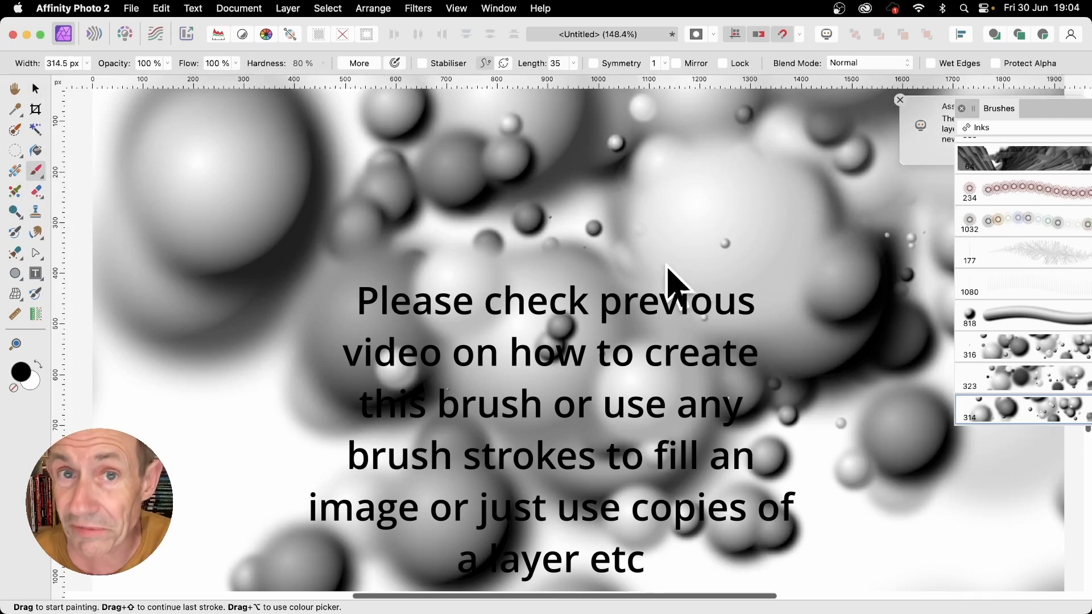
# Fill the canvas with overlapping sphere brush strokes, reducing the brush width from 314.5 px to 190 px and finally 85 px
pyautogui.moveTo(667, 266)
pyautogui.mouseDown()
pyautogui.moveTo(423, 204)
pyautogui.moveTo(248, 368)
pyautogui.moveTo(314, 447)
pyautogui.moveTo(188, 383)
pyautogui.moveTo(563, 284)
pyautogui.moveTo(605, 373)
pyautogui.moveTo(427, 331)
pyautogui.moveTo(906, 385)
pyautogui.moveTo(681, 272)
pyautogui.moveTo(616, 305)
pyautogui.moveTo(505, 305)
pyautogui.moveTo(421, 398)
pyautogui.mouseUp()
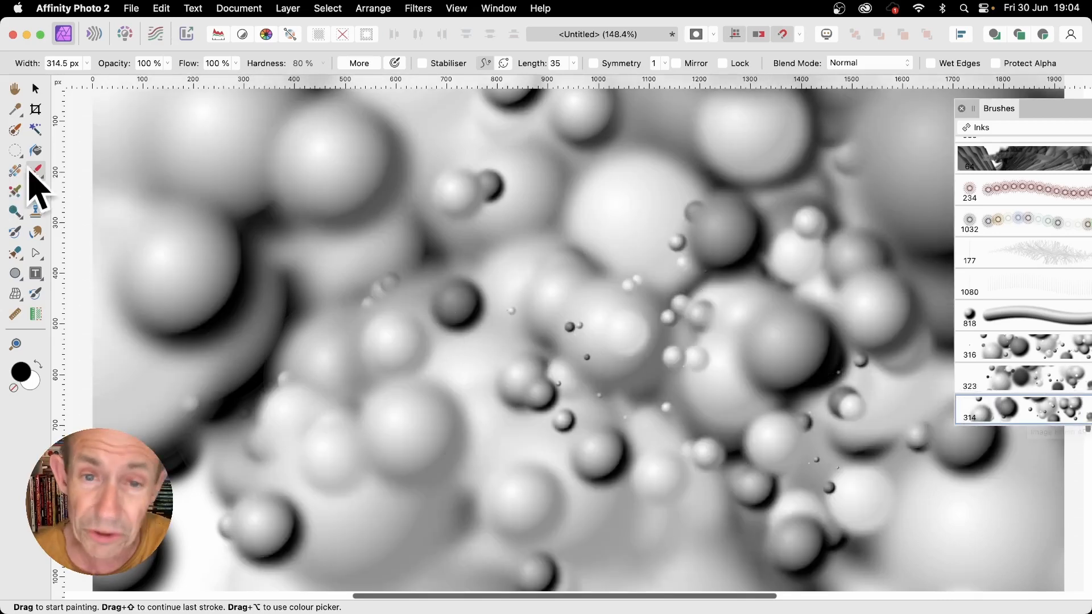
pyautogui.click(87, 64)
pyautogui.moveTo(89, 78); pyautogui.dragTo(77, 77)
pyautogui.moveTo(563, 256)
pyautogui.mouseDown()
pyautogui.moveTo(208, 260)
pyautogui.moveTo(200, 427)
pyautogui.moveTo(933, 377)
pyautogui.moveTo(974, 263)
pyautogui.mouseUp()
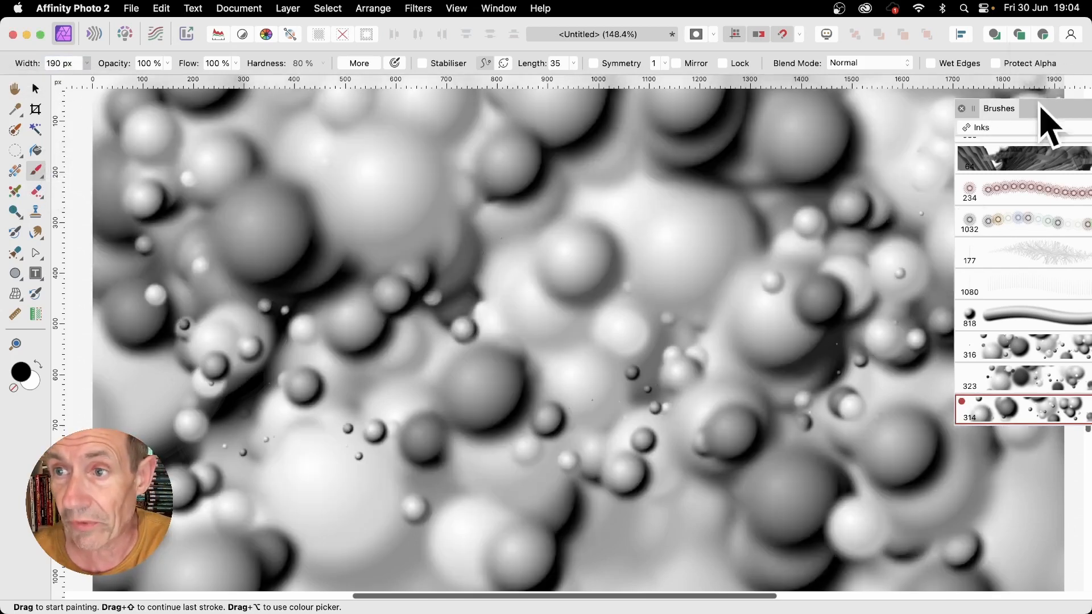
pyautogui.moveTo(1041, 105); pyautogui.dragTo(496, 342)
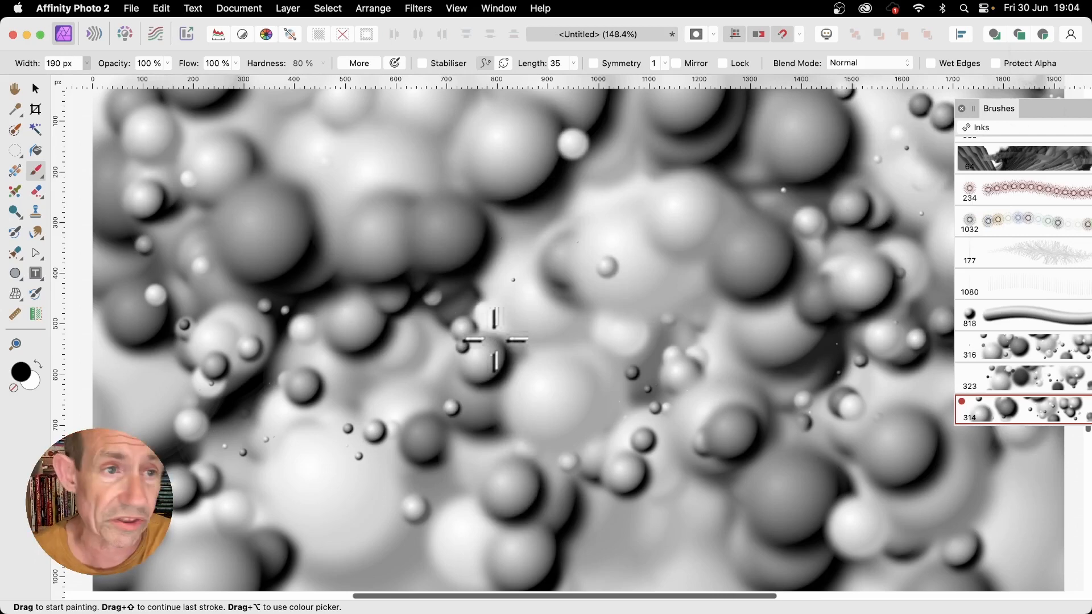
pyautogui.click(87, 65)
pyautogui.moveTo(93, 78); pyautogui.dragTo(80, 79)
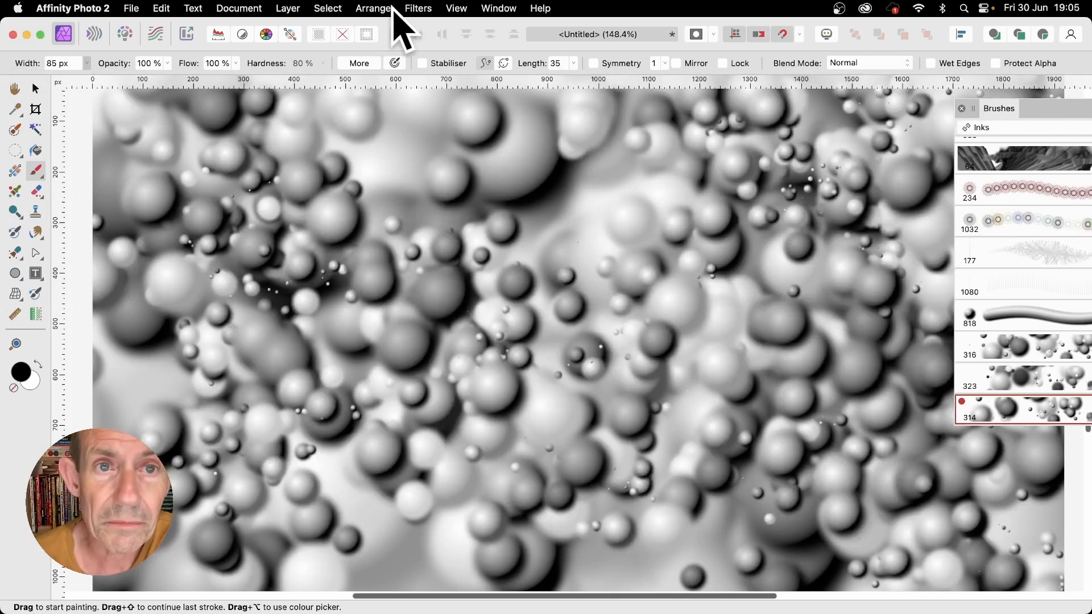
# Blur the painted spheres with a Gaussian Blur of 7.1 px radius
pyautogui.click(419, 9)
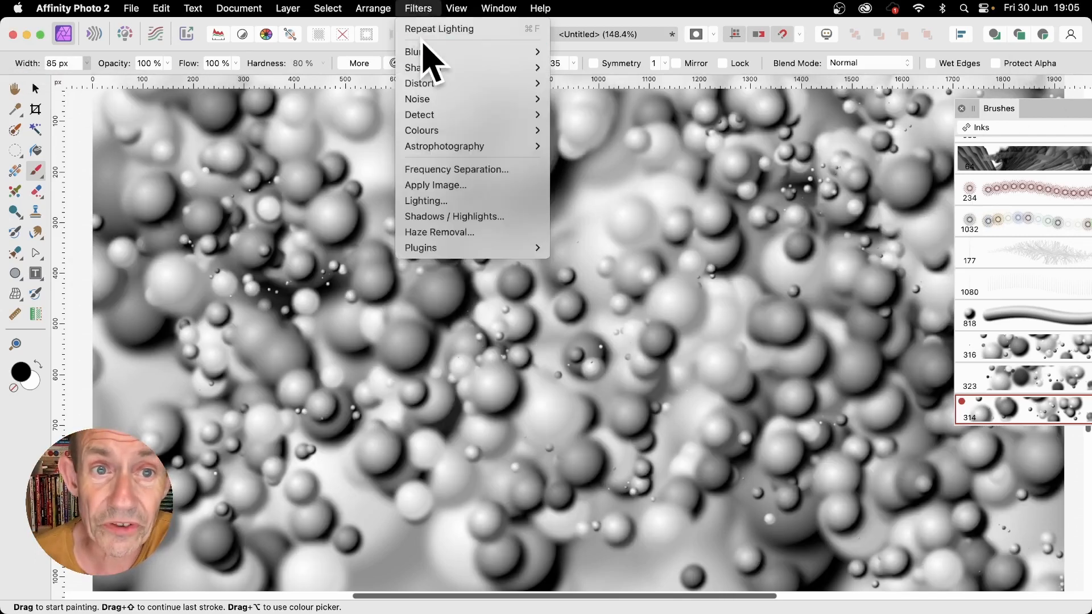
pyautogui.moveTo(427, 52)
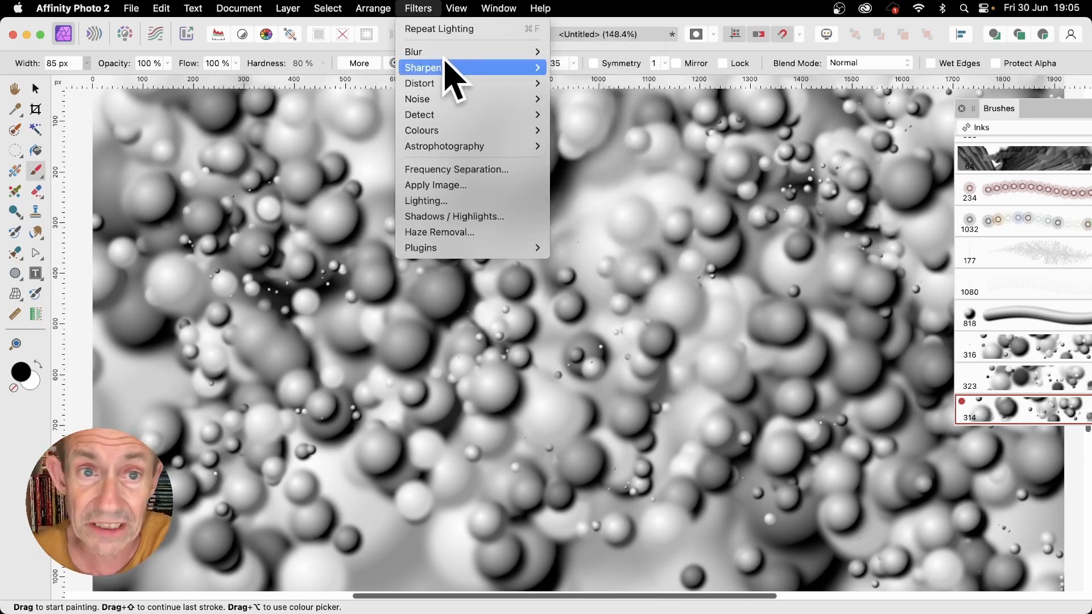
pyautogui.click(602, 67)
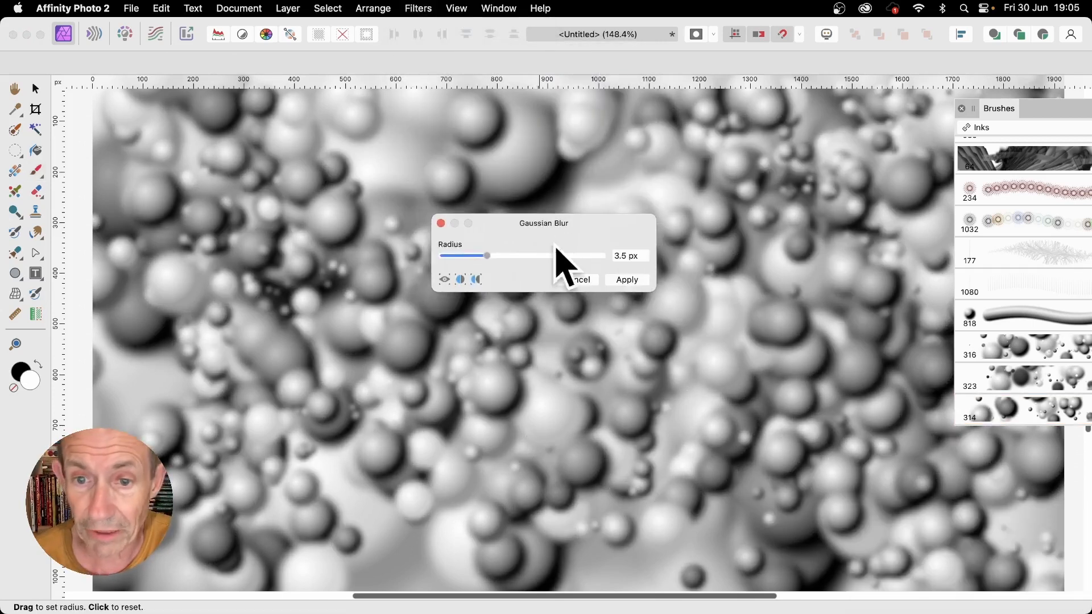
pyautogui.moveTo(485, 263); pyautogui.dragTo(504, 259)
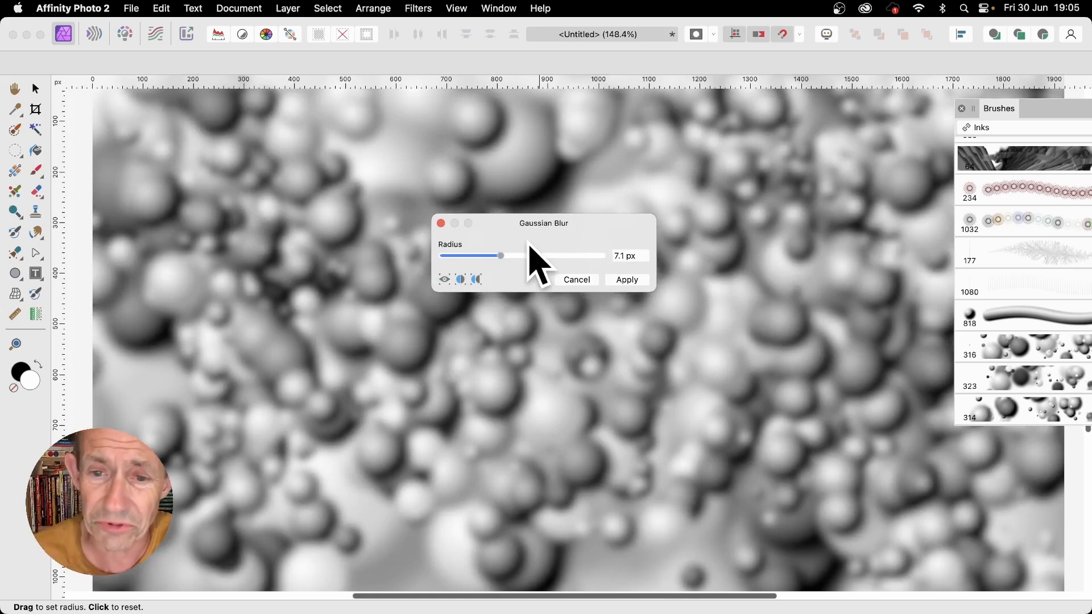
pyautogui.click(627, 279)
pyautogui.press('b')
# Start a Lighting filter and move the light's source to the canvas's upper-left corner, keeping the Spot type
pyautogui.click(429, 9)
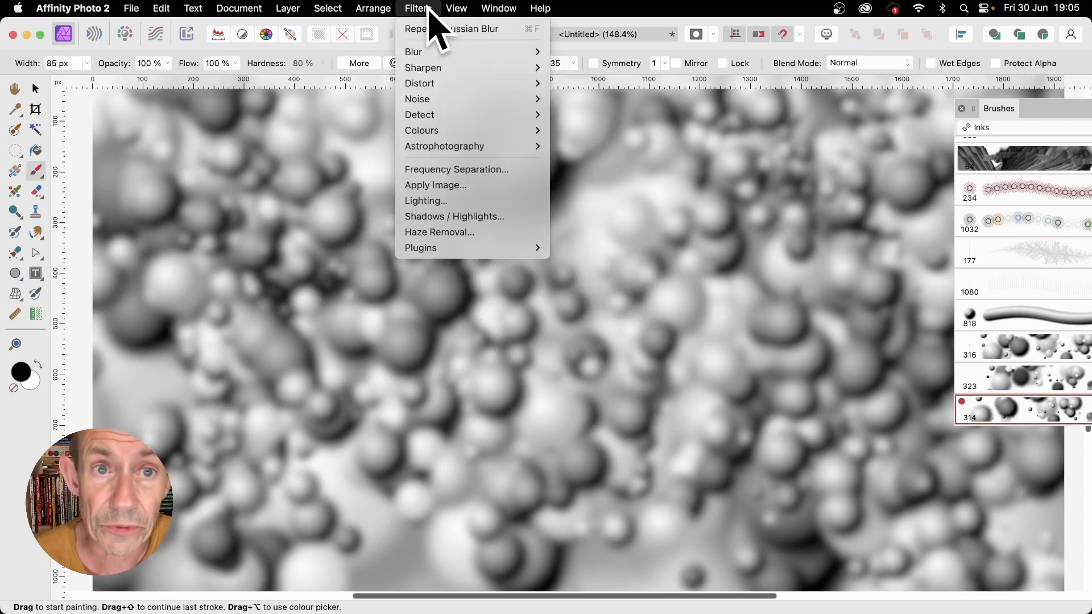
pyautogui.click(441, 201)
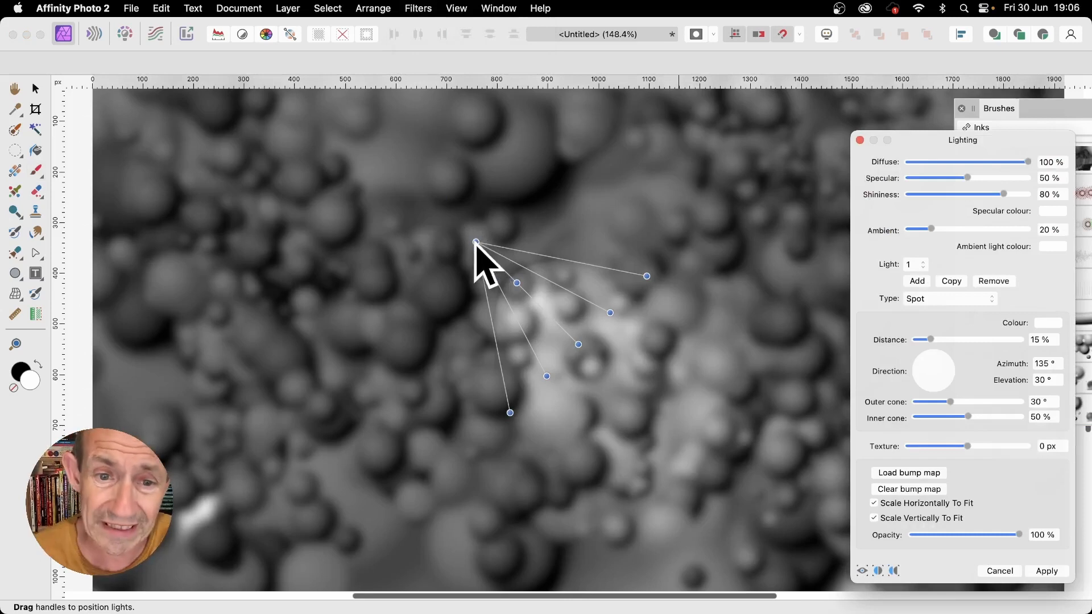
pyautogui.moveTo(477, 240); pyautogui.dragTo(105, 103)
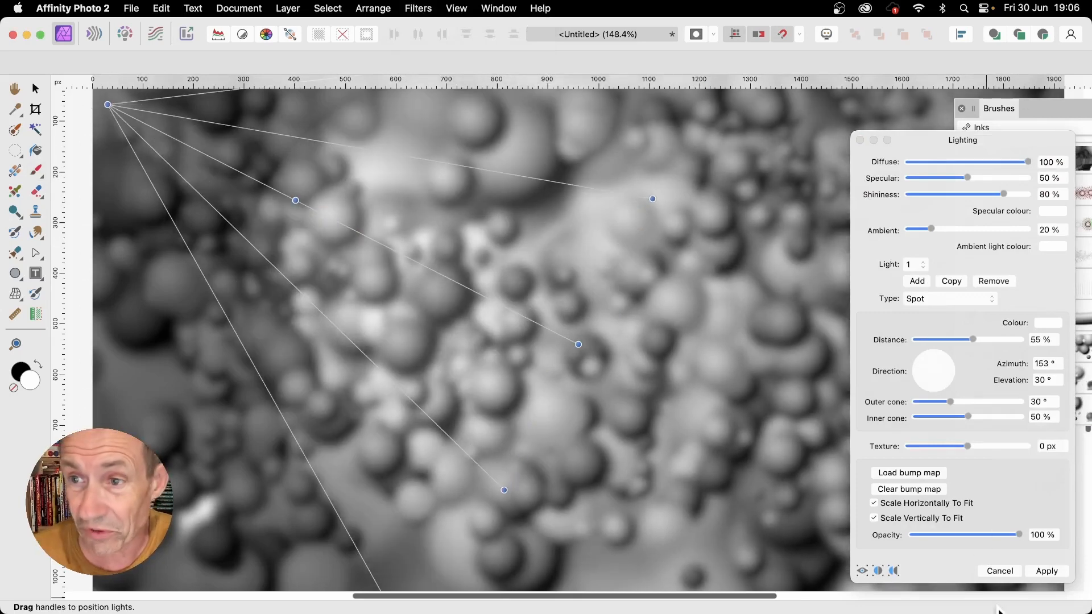
pyautogui.moveTo(979, 184)
pyautogui.mouseDown()
pyautogui.moveTo(944, 149)
pyautogui.moveTo(793, 134)
pyautogui.mouseUp()
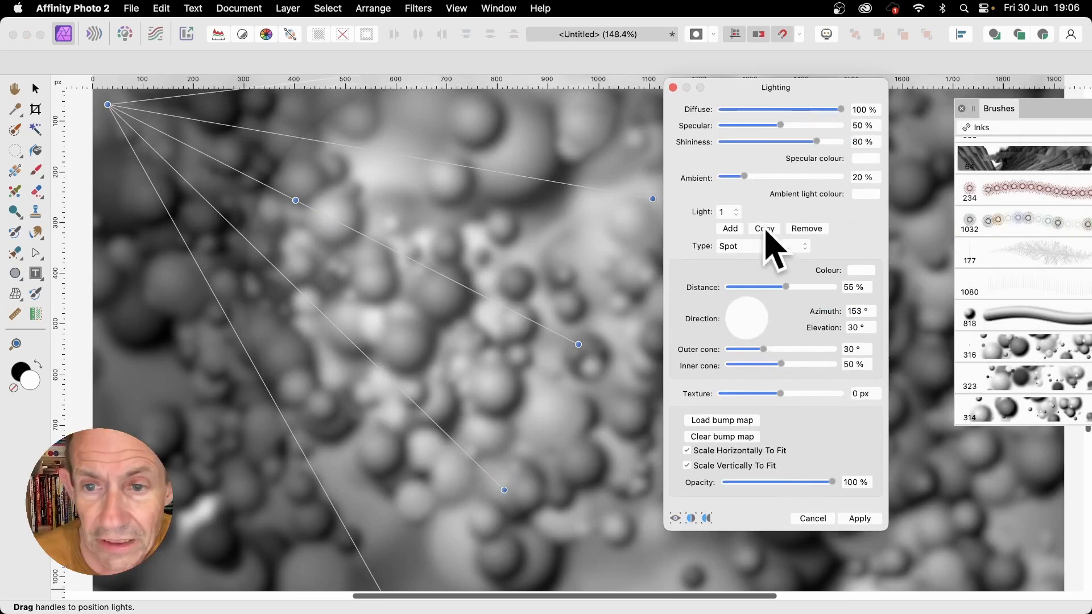
pyautogui.click(757, 246)
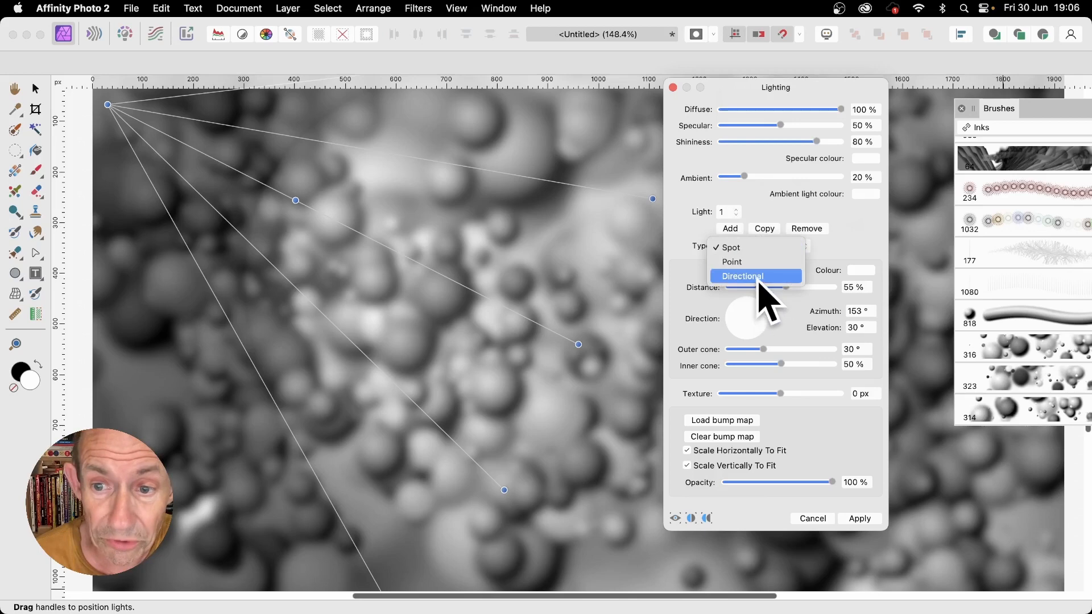
pyautogui.click(744, 248)
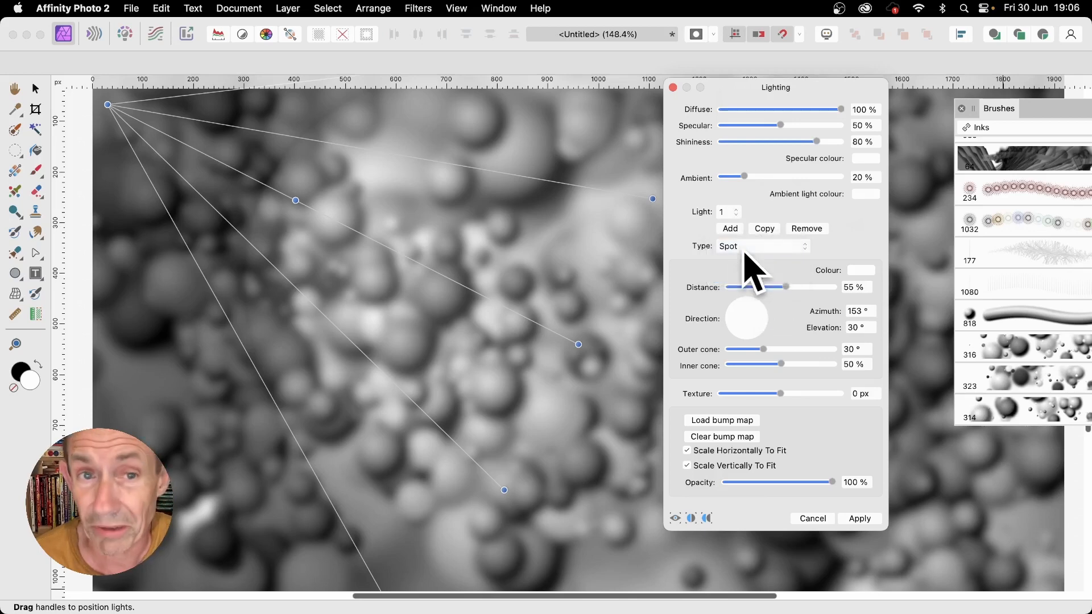
# Give the first spot light an orange-red colour, with ambient at 22 % and texture at 92 px
pyautogui.click(861, 274)
pyautogui.click(854, 415)
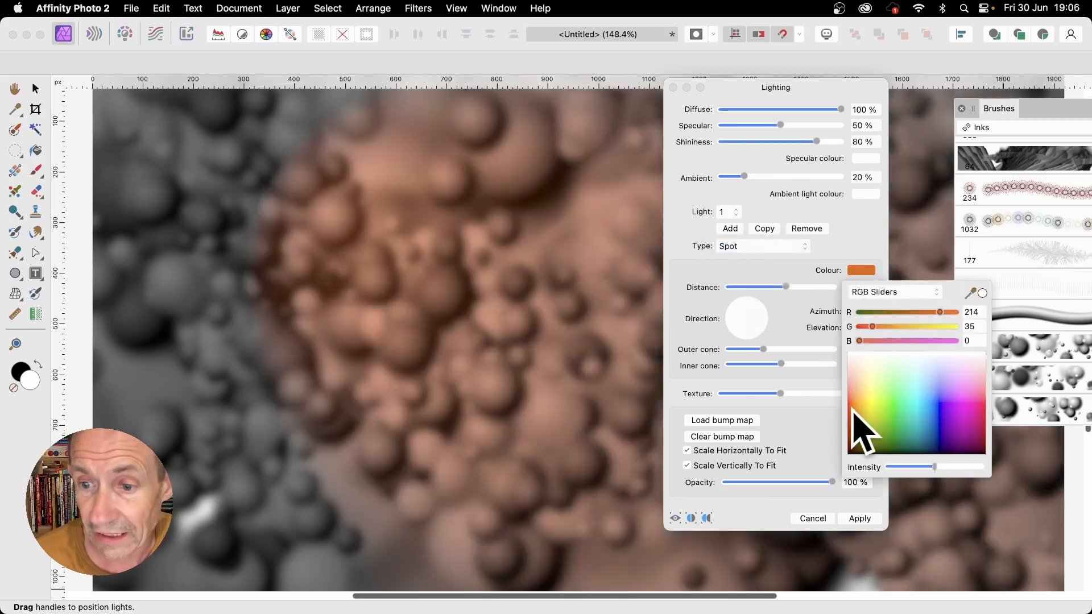
pyautogui.click(752, 157)
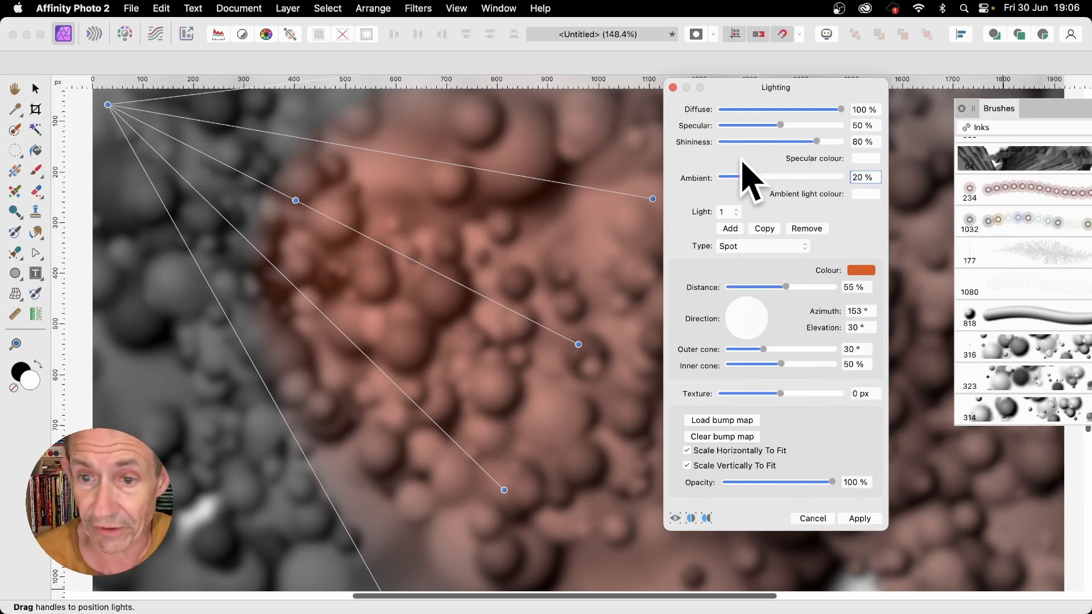
pyautogui.moveTo(749, 176)
pyautogui.mouseDown()
pyautogui.moveTo(768, 178)
pyautogui.moveTo(749, 179)
pyautogui.mouseUp()
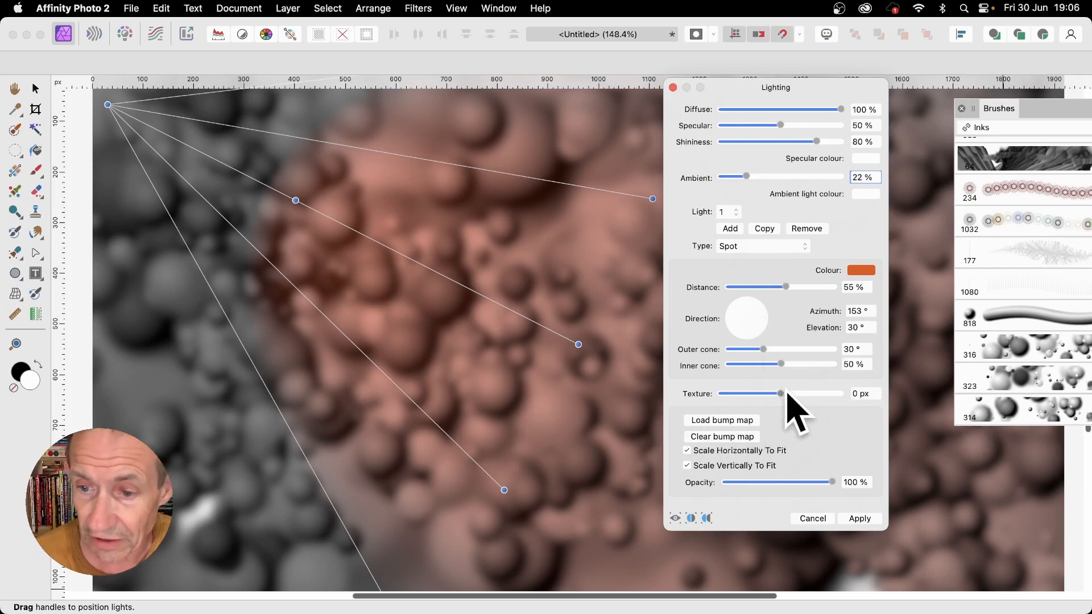
pyautogui.moveTo(786, 392); pyautogui.dragTo(845, 392)
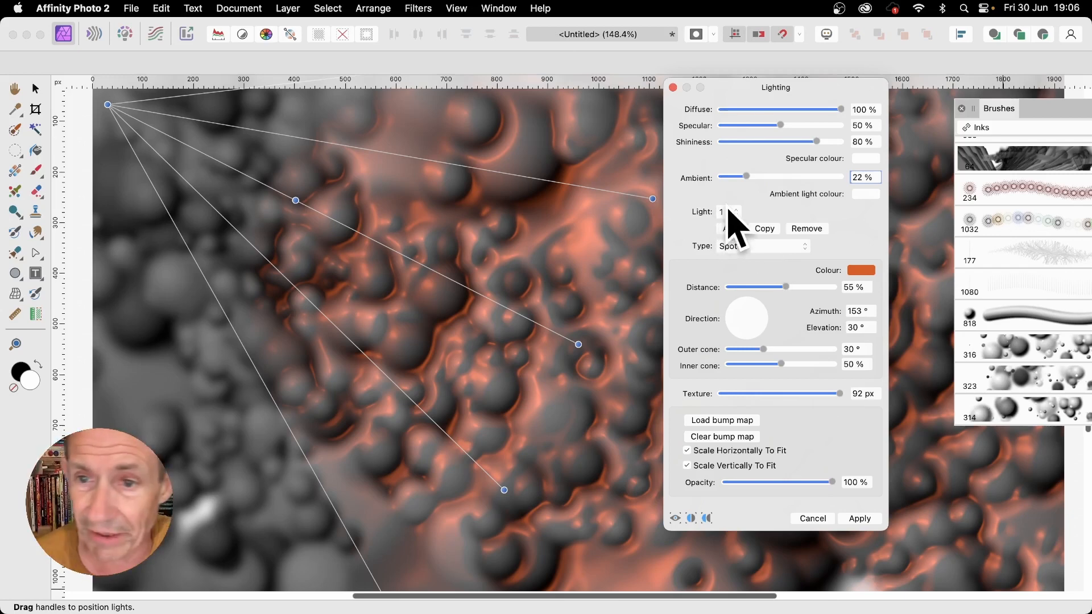
# Add a second, deep blue spot light shining from the canvas's lower-right area and apply the lighting
pyautogui.click(739, 228)
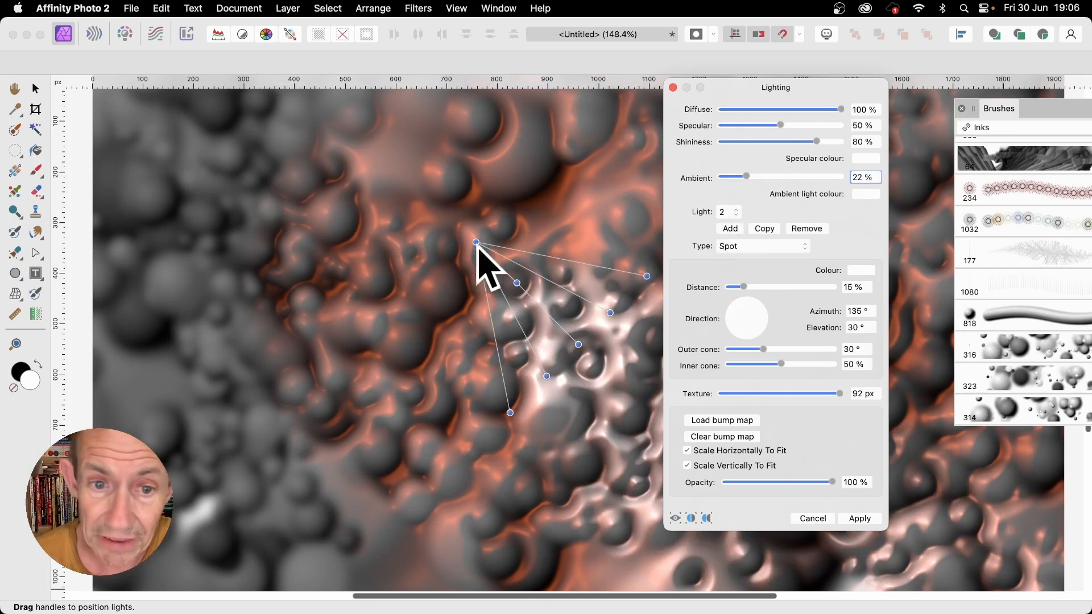
pyautogui.moveTo(476, 243); pyautogui.dragTo(950, 457)
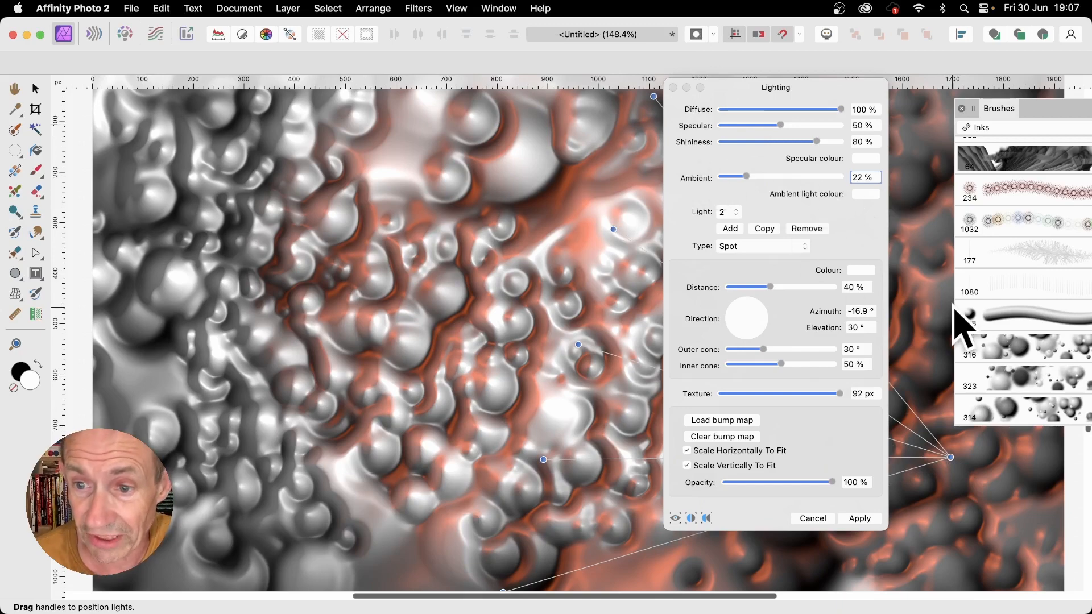
pyautogui.click(861, 271)
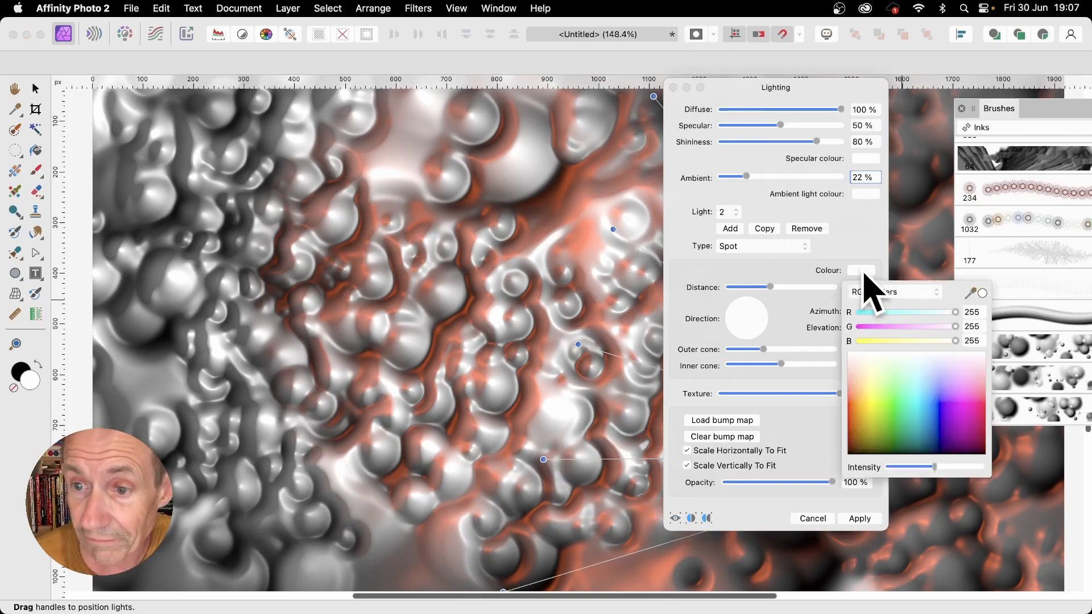
pyautogui.click(908, 399)
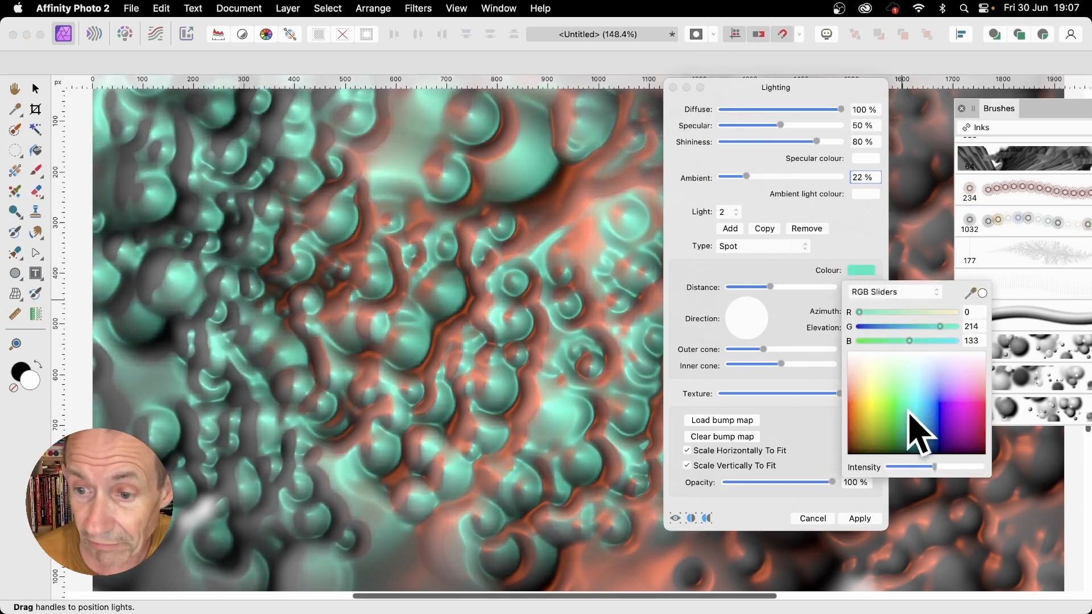
pyautogui.moveTo(908, 413); pyautogui.dragTo(880, 421)
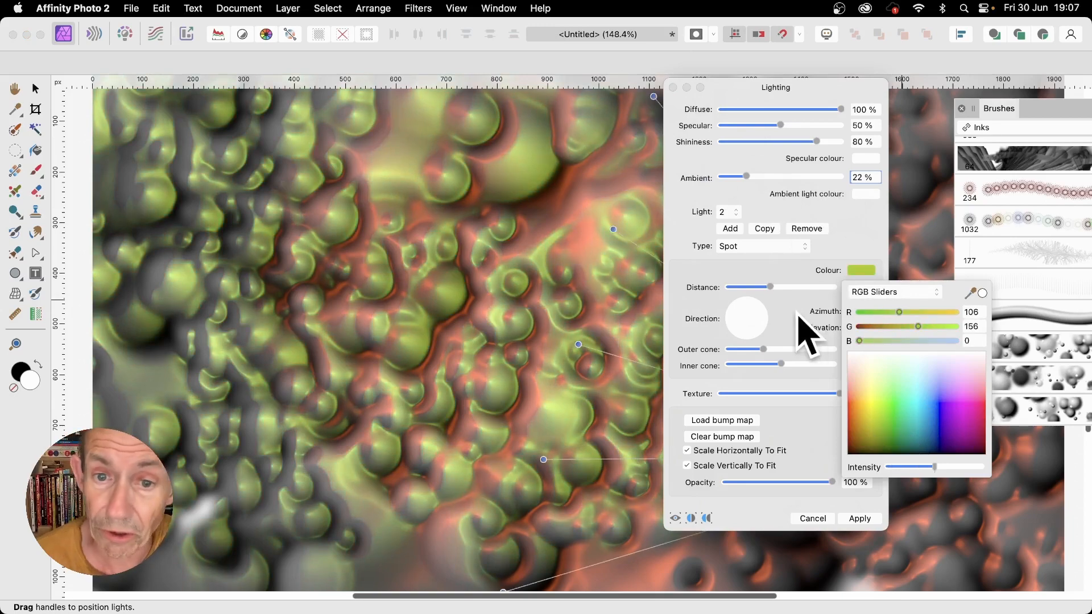
pyautogui.click(938, 411)
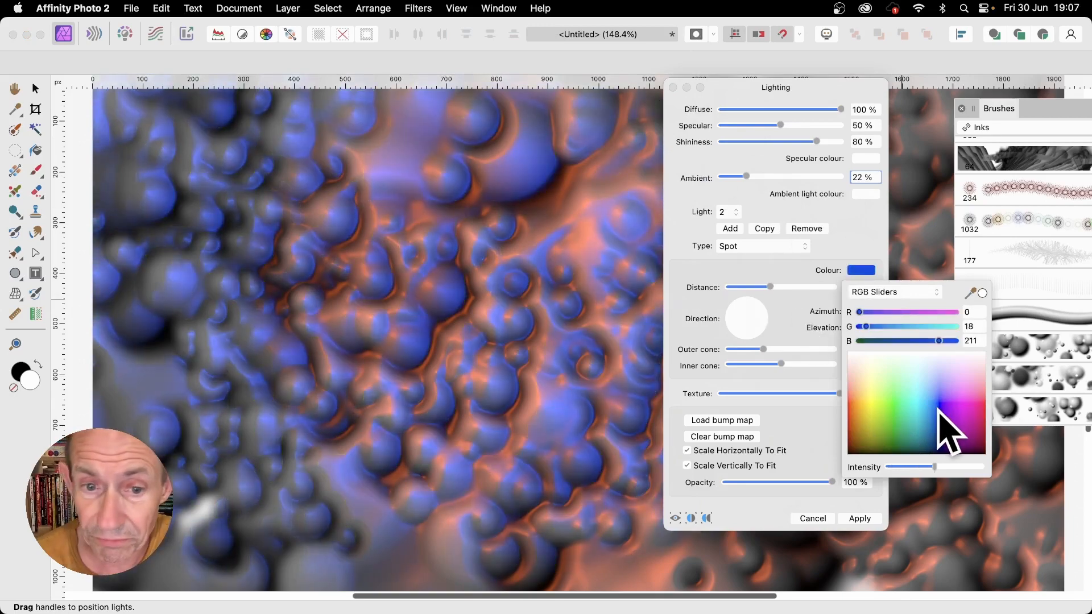
pyautogui.moveTo(938, 408); pyautogui.dragTo(939, 408)
pyautogui.click(777, 496)
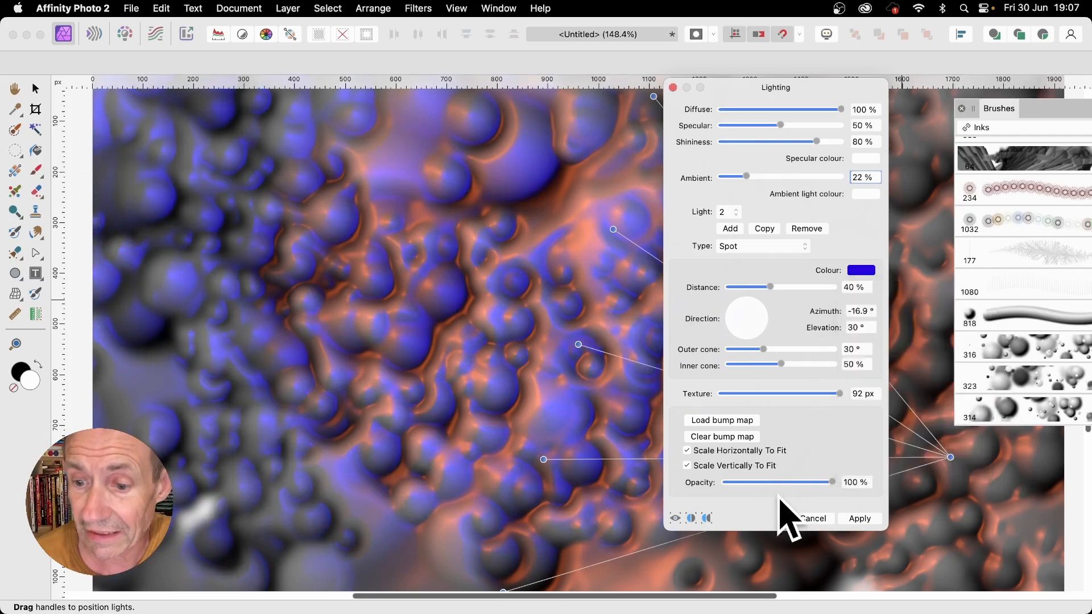
pyautogui.click(857, 518)
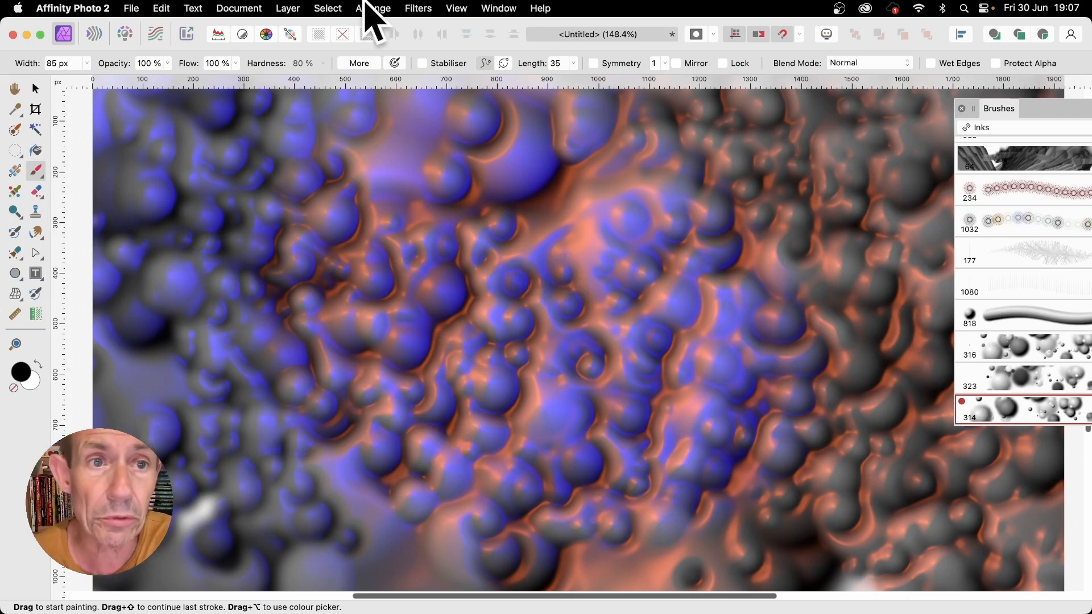
# Try fading the lighting at 23 % with the Darker Colour blend mode, and discard the fade
pyautogui.click(288, 8)
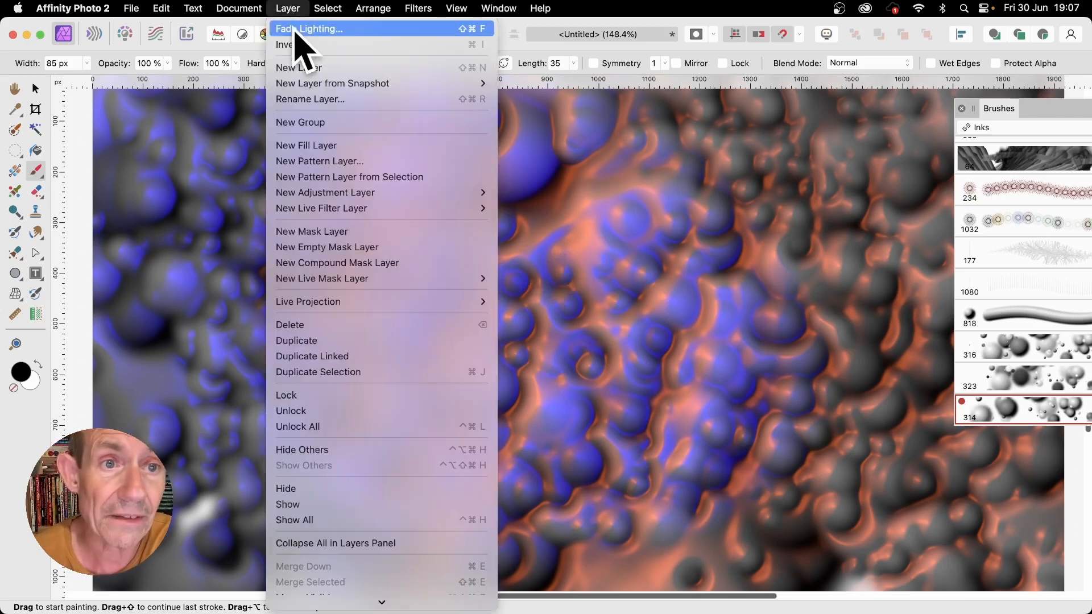
pyautogui.click(294, 30)
pyautogui.moveTo(963, 423); pyautogui.dragTo(554, 223)
pyautogui.click(521, 278)
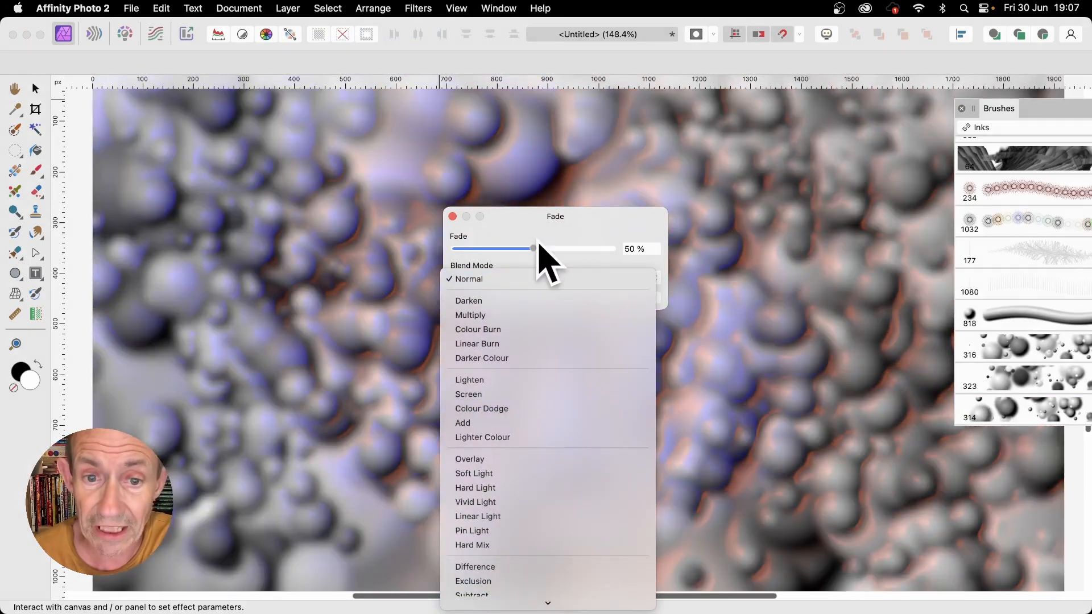
pyautogui.click(541, 249)
pyautogui.moveTo(532, 249); pyautogui.dragTo(491, 249)
pyautogui.click(518, 279)
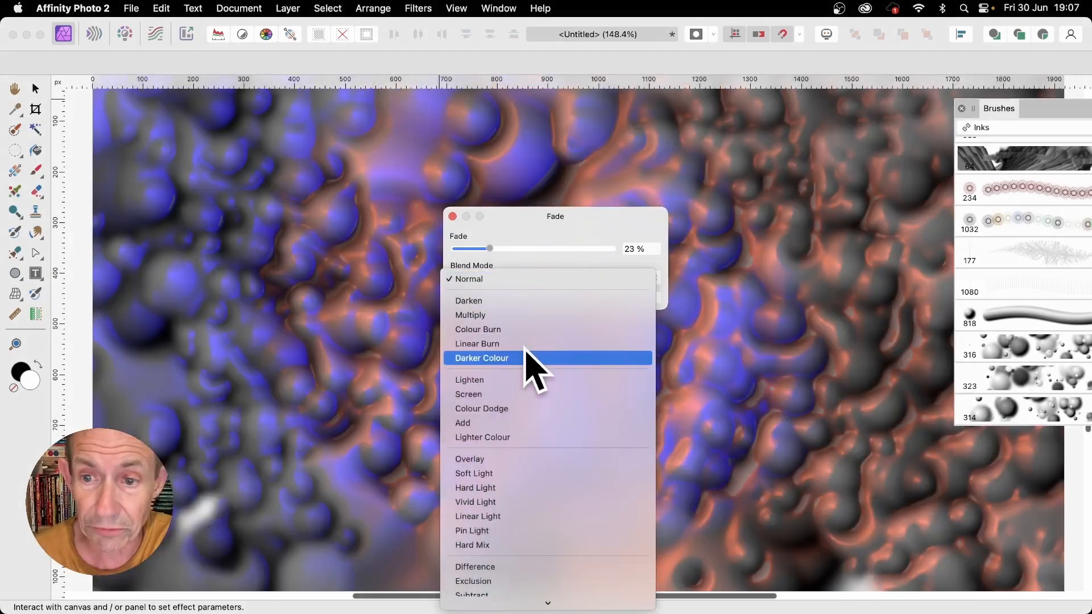
pyautogui.click(525, 357)
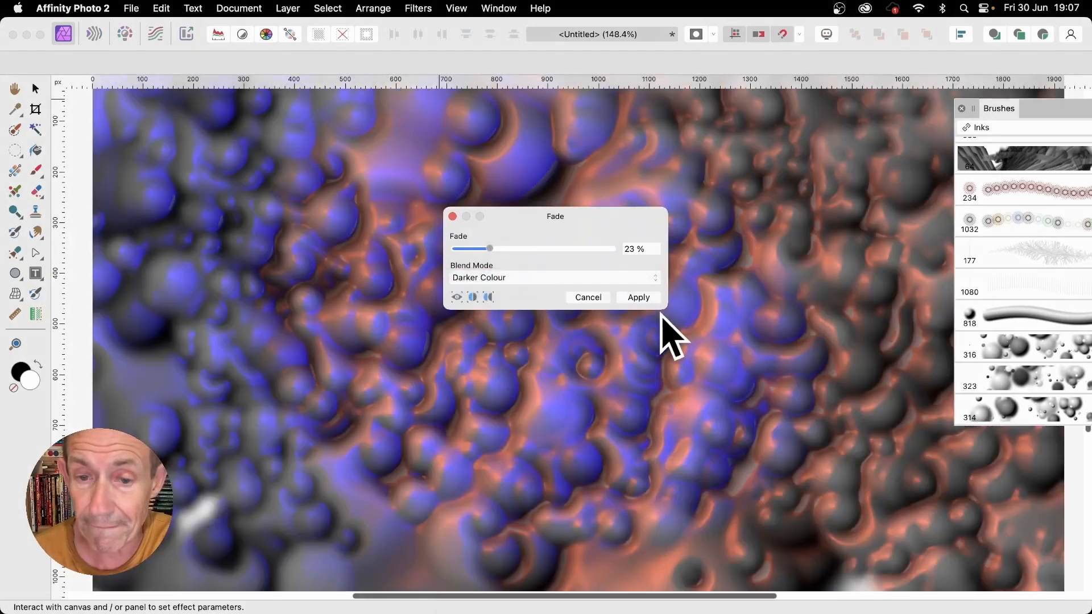
pyautogui.click(585, 298)
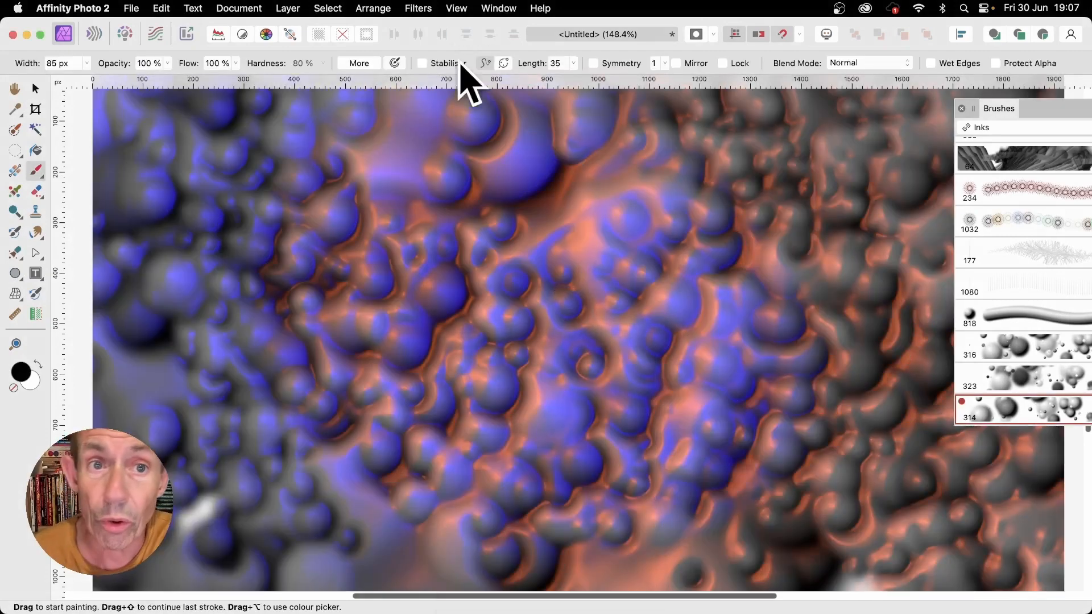
# Repeat the Lighting filter with the same settings and undo the repetition
pyautogui.click(420, 9)
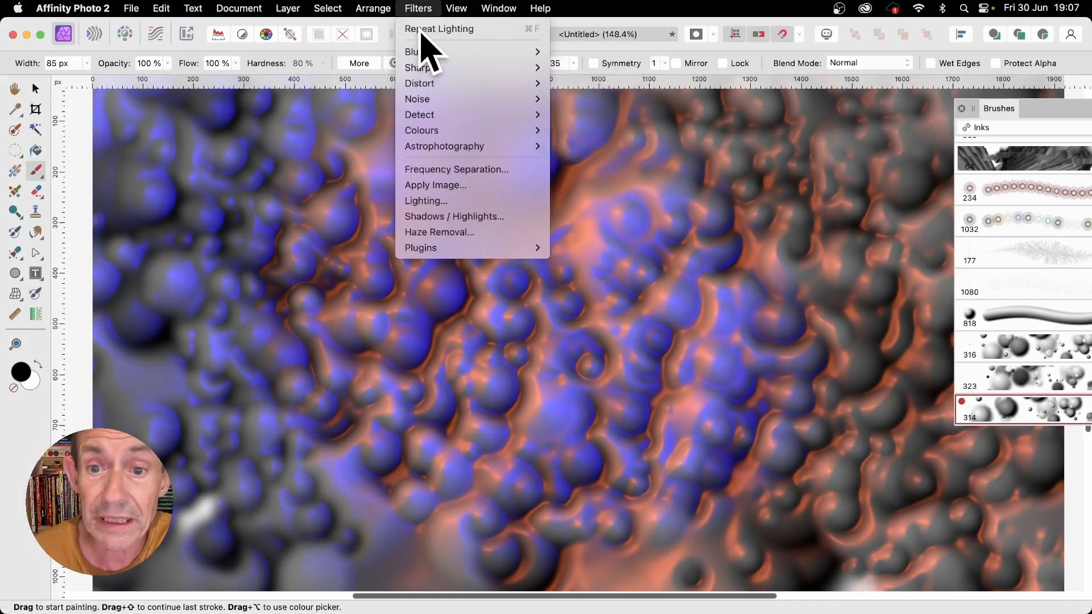
pyautogui.click(422, 32)
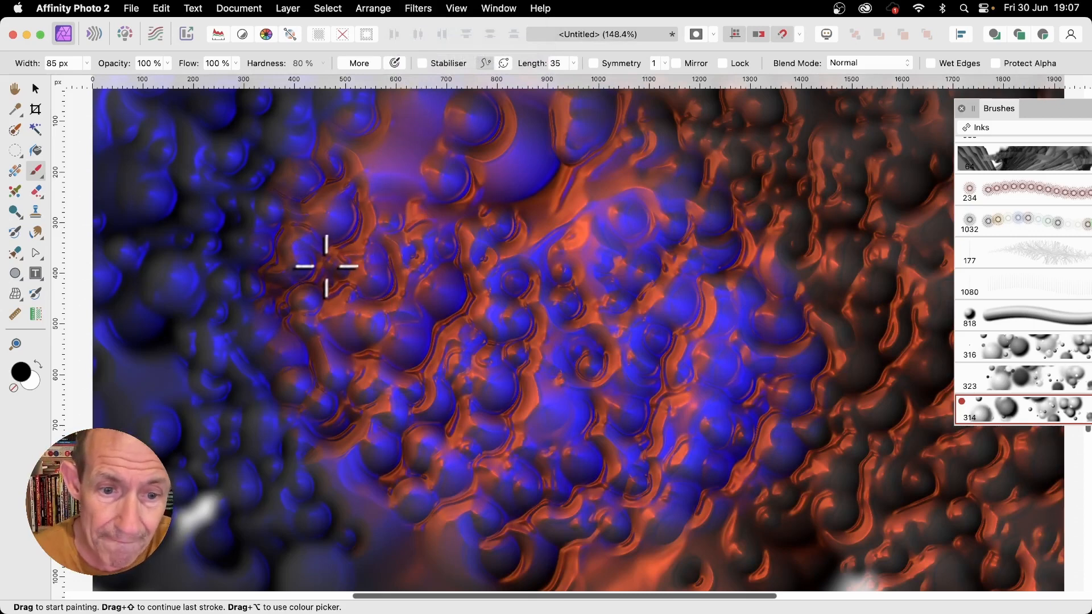
pyautogui.press('super+z')
# Apply a Gaussian Blur with a radius of 3.6 px to the lit artwork
pyautogui.click(426, 9)
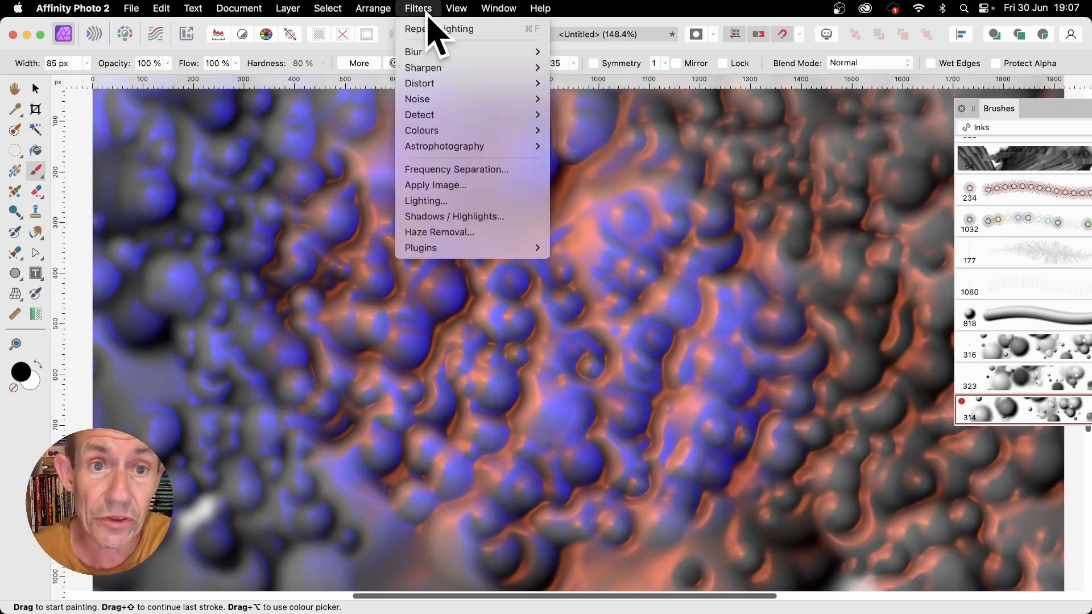
pyautogui.moveTo(435, 52)
pyautogui.click(581, 68)
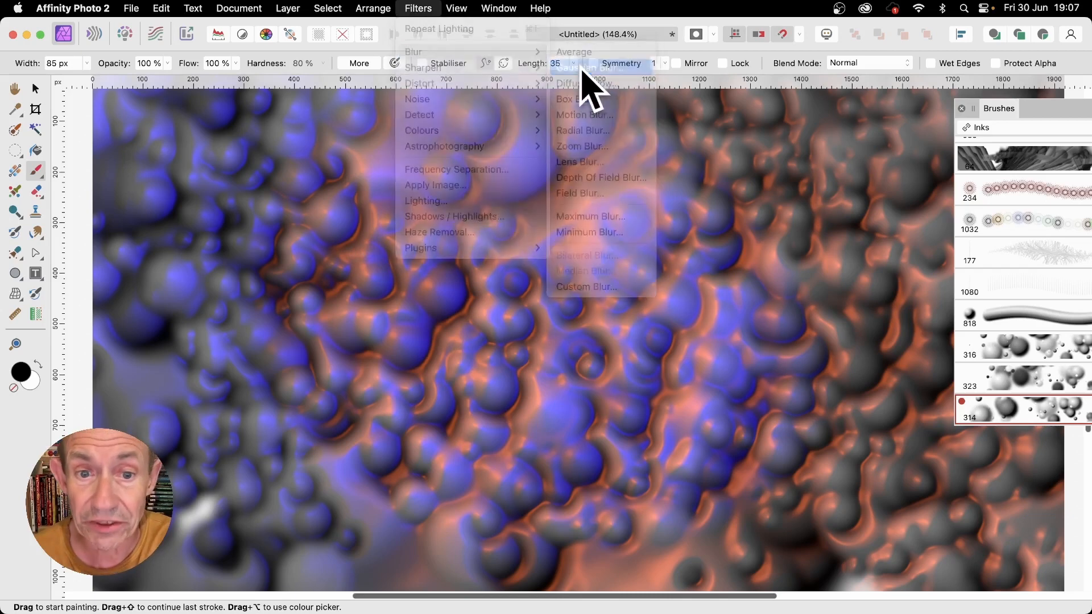
pyautogui.moveTo(947, 549); pyautogui.dragTo(645, 236)
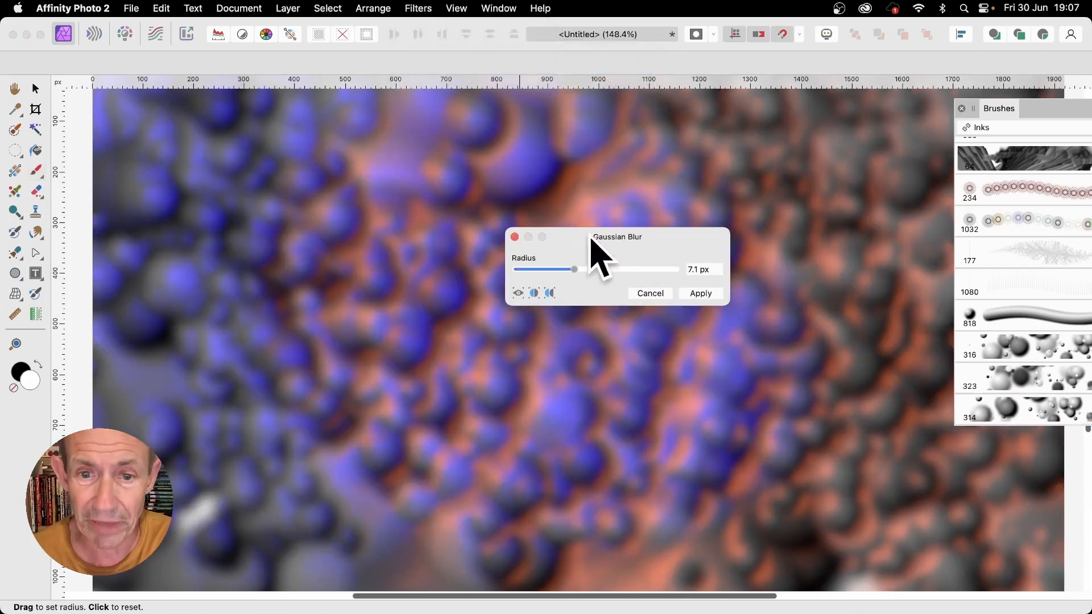
pyautogui.moveTo(574, 269); pyautogui.dragTo(566, 269)
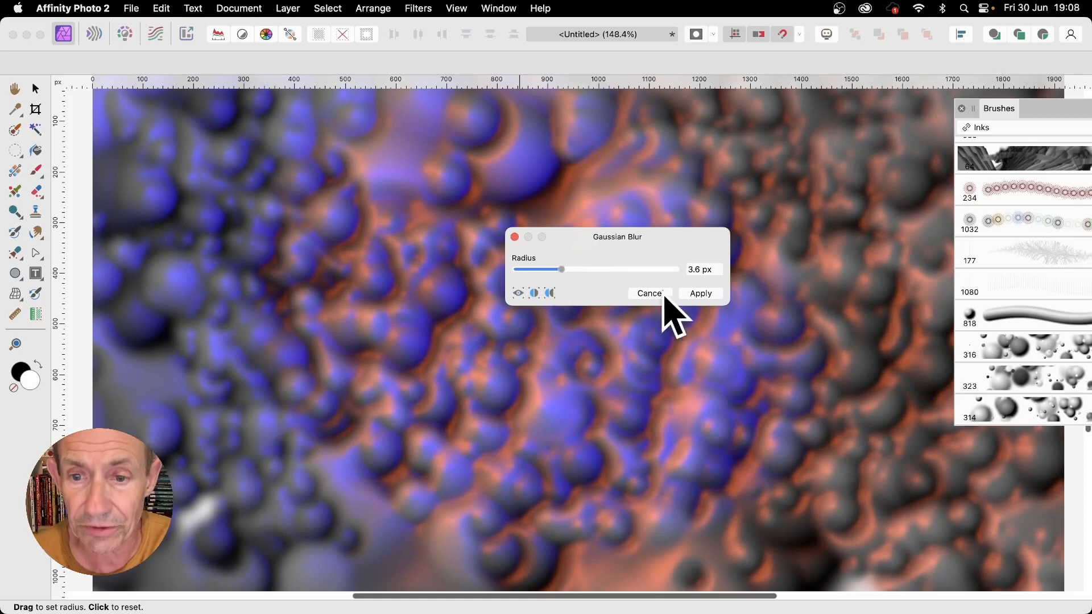
pyautogui.click(700, 294)
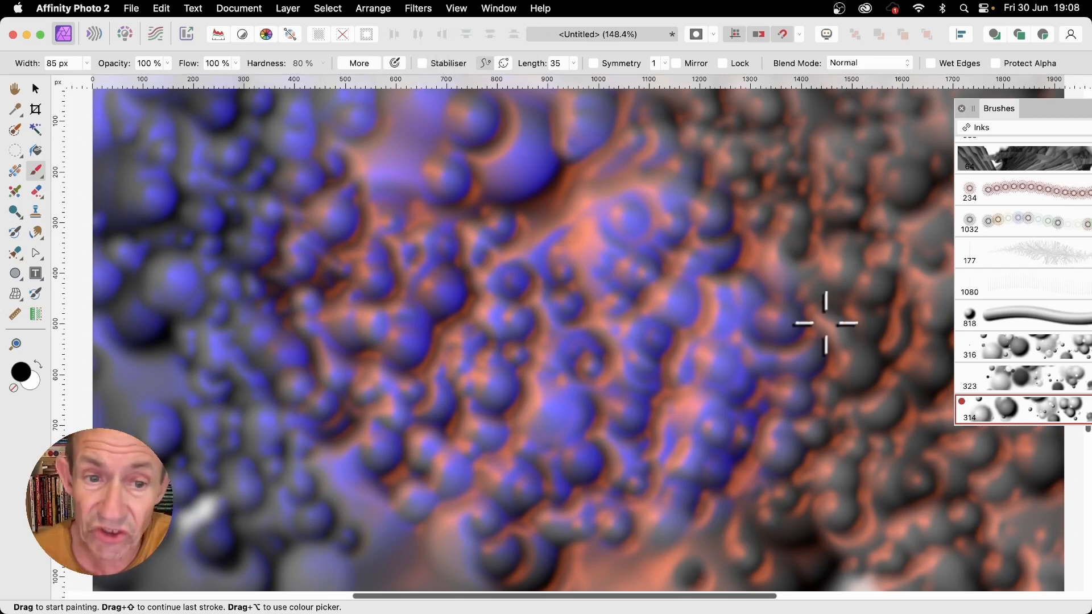
# Start a new Lighting filter and place its spot light in the canvas's upper-left area, at a distance of 48 %
pyautogui.click(418, 9)
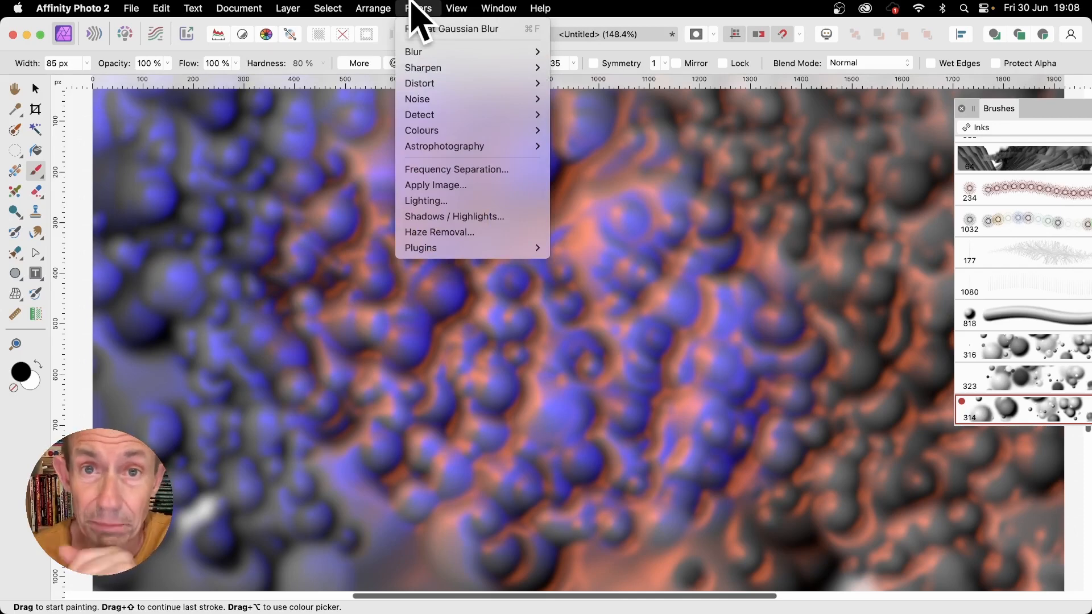
pyautogui.click(445, 219)
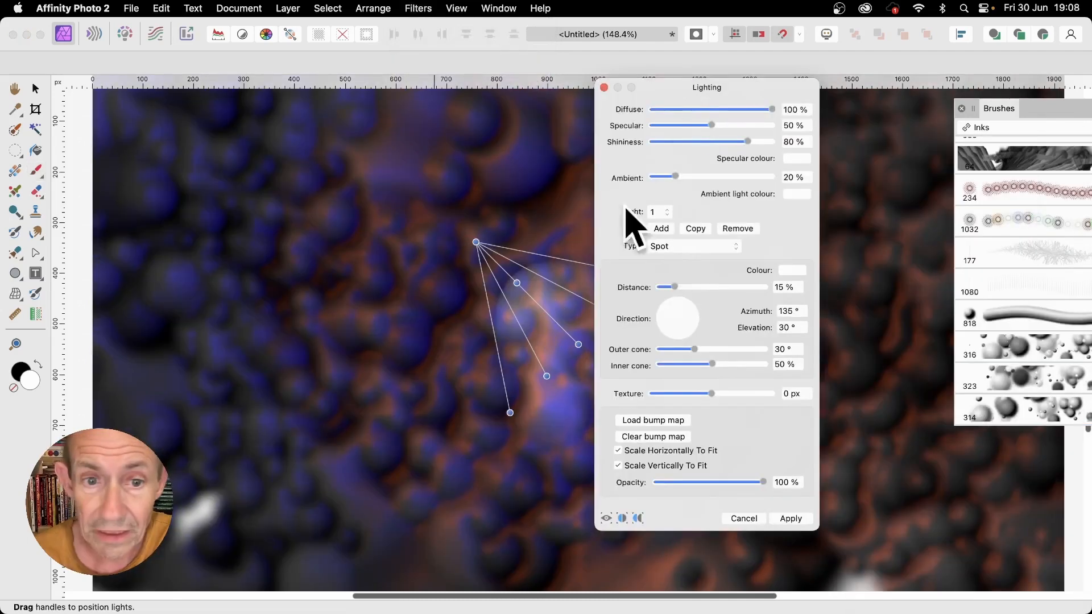
pyautogui.moveTo(476, 242); pyautogui.dragTo(153, 178)
pyautogui.click(677, 249)
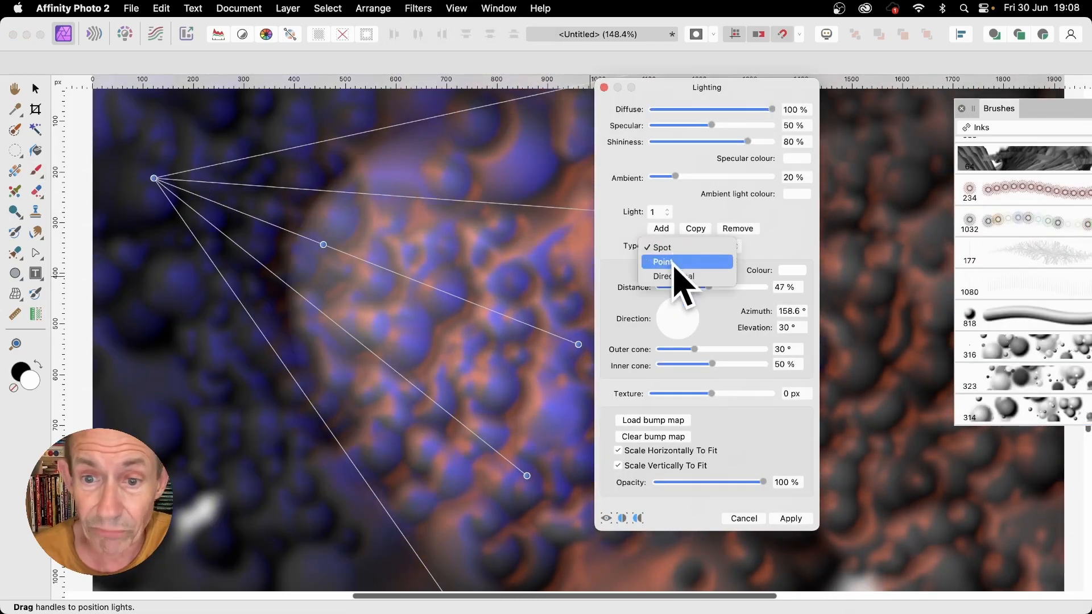
pyautogui.click(678, 251)
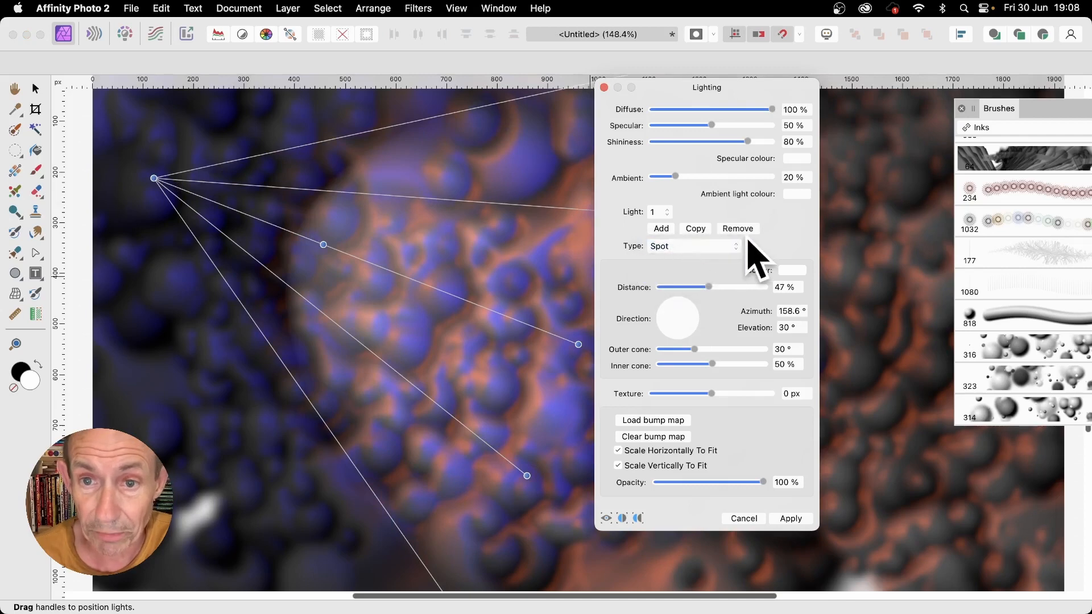
pyautogui.moveTo(154, 178); pyautogui.dragTo(144, 173)
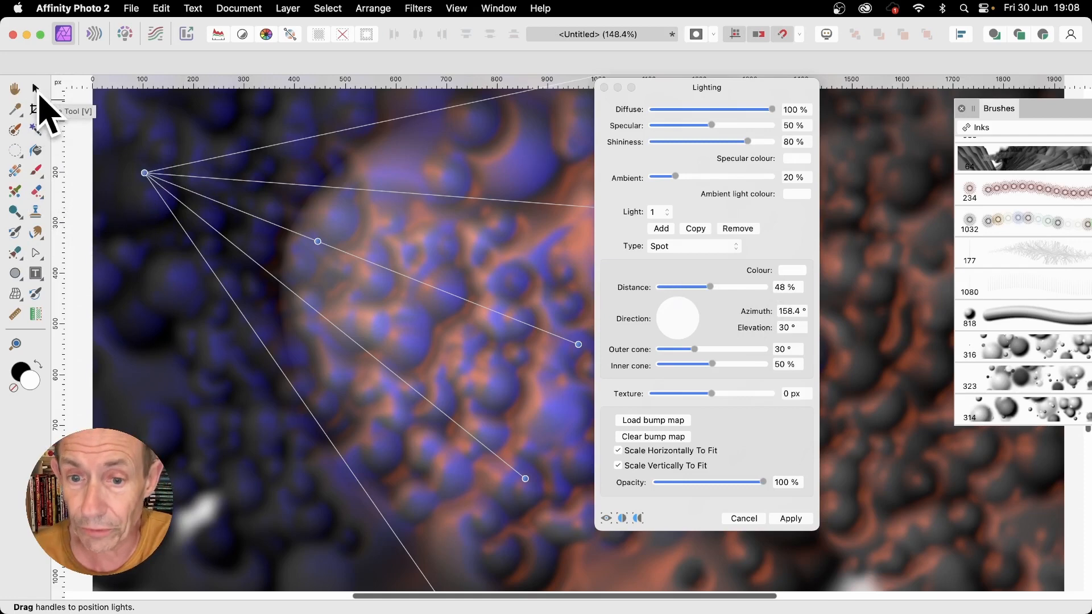
# Set the lighting texture to 100 px, with the settings dialog moved clear of the artwork's centre
pyautogui.moveTo(712, 393); pyautogui.dragTo(753, 393)
pyautogui.moveTo(708, 88); pyautogui.dragTo(899, 104)
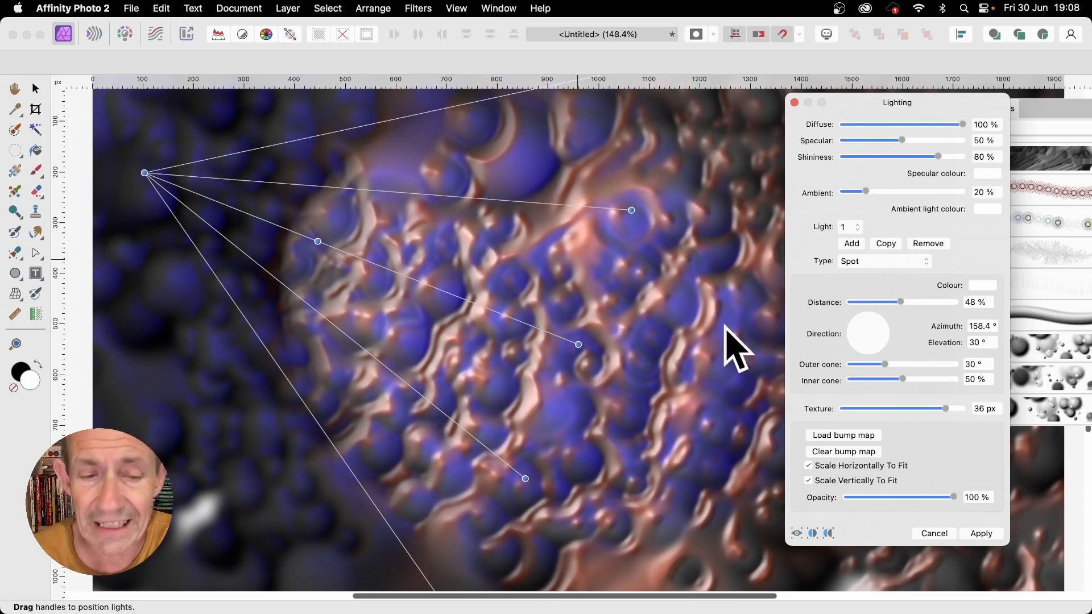
pyautogui.moveTo(945, 409); pyautogui.dragTo(966, 409)
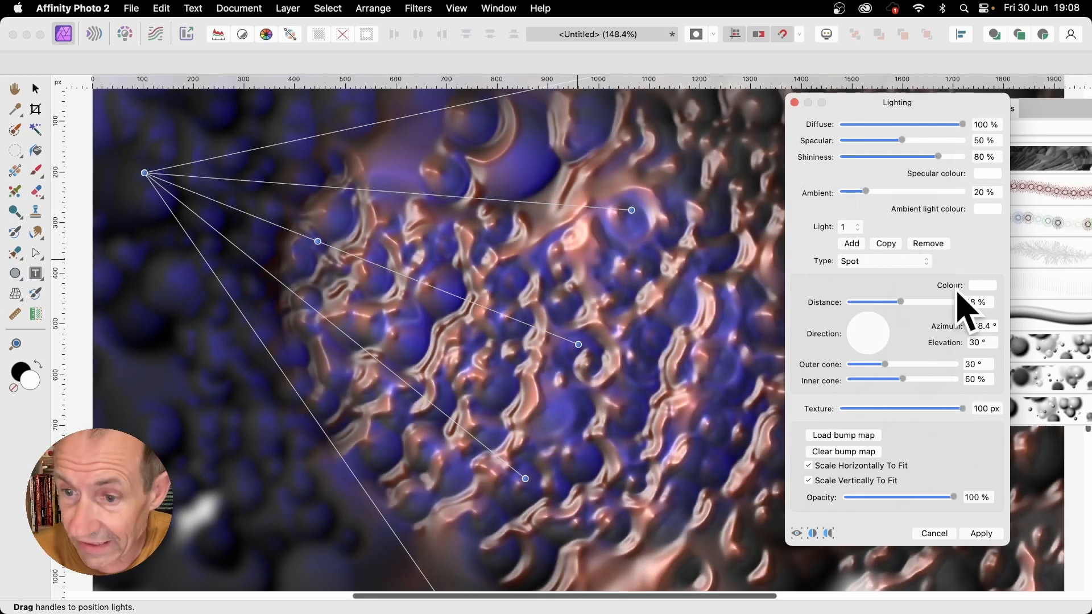
# Add a second spot light shining from the canvas's lower-right area at a distance of 38 %, and reselect the first light
pyautogui.click(852, 244)
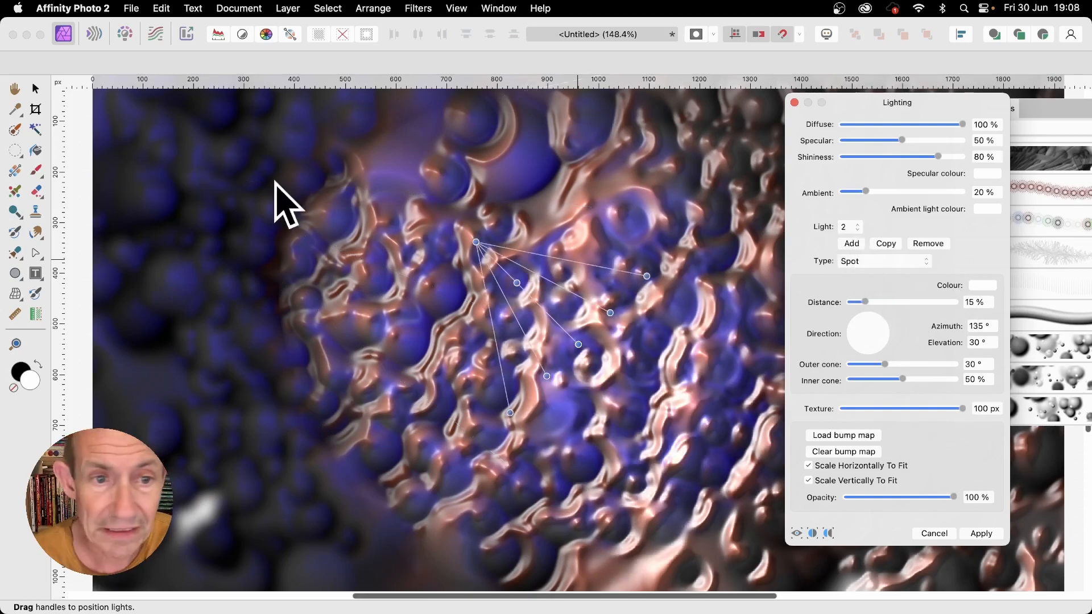
pyautogui.moveTo(478, 244); pyautogui.dragTo(902, 463)
pyautogui.click(847, 227)
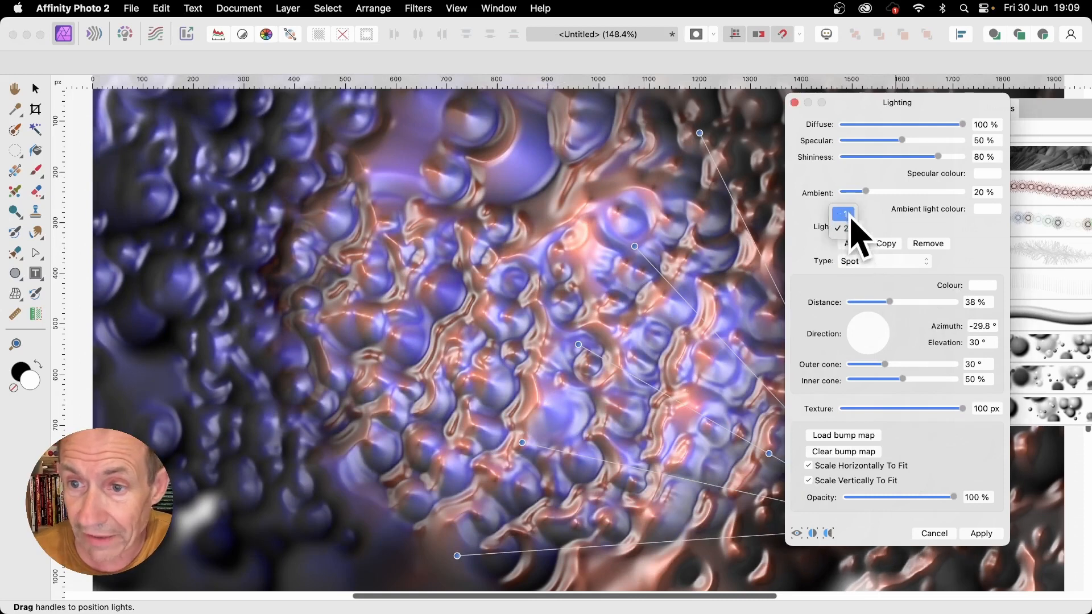
pyautogui.click(848, 216)
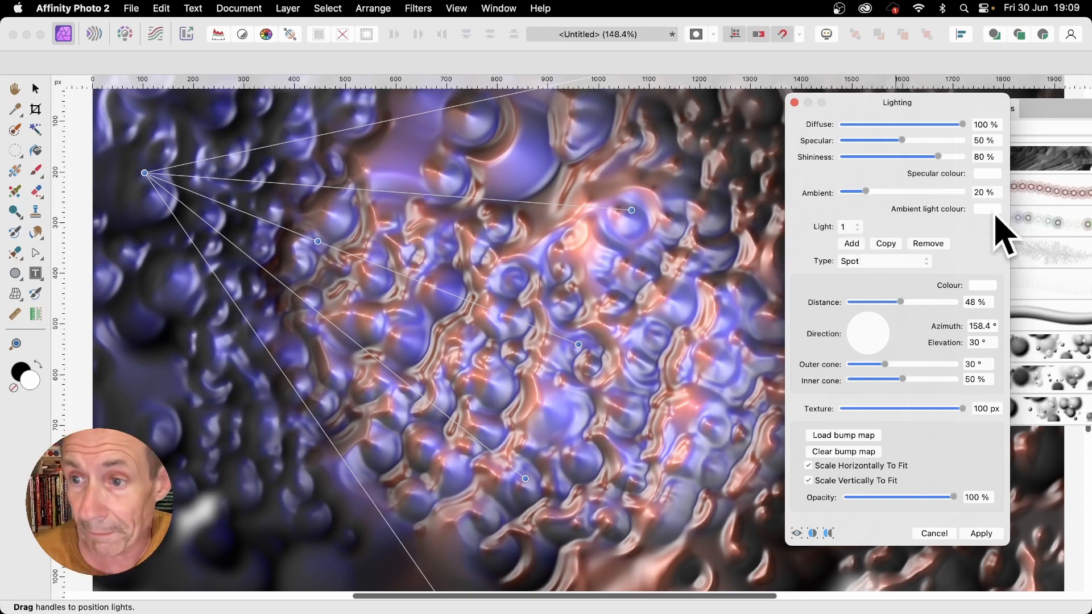
# Try a mint green ambient light colour
pyautogui.click(993, 210)
pyautogui.click(999, 341)
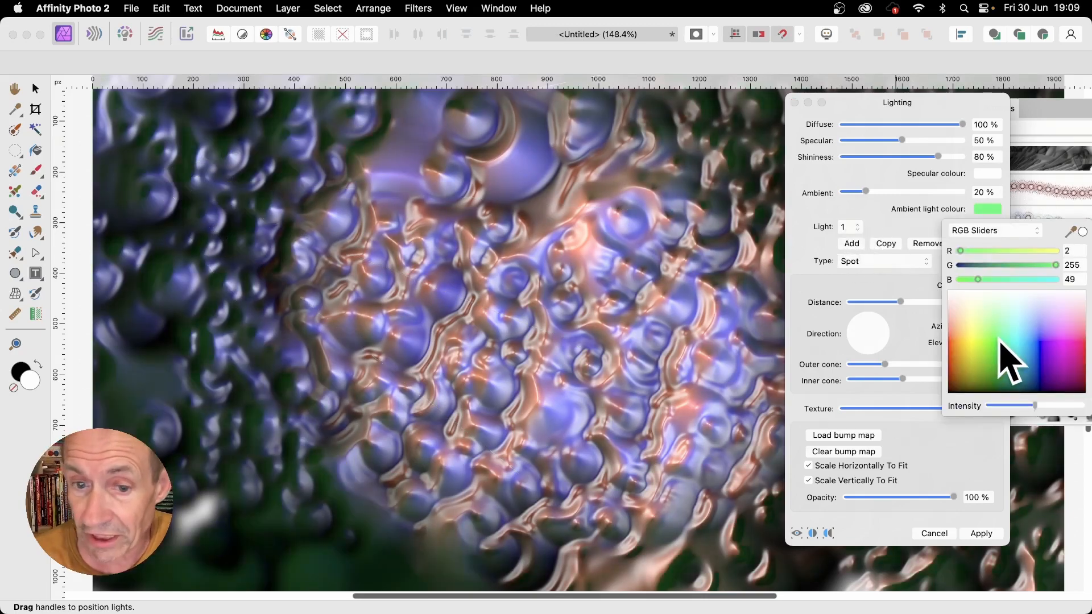
pyautogui.click(1002, 335)
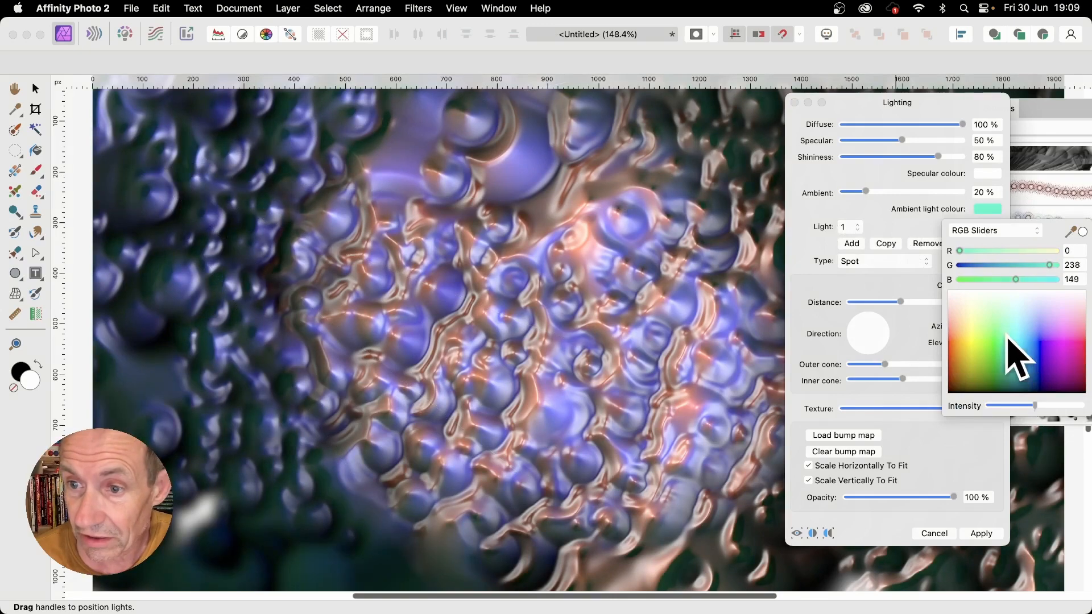
pyautogui.click(872, 207)
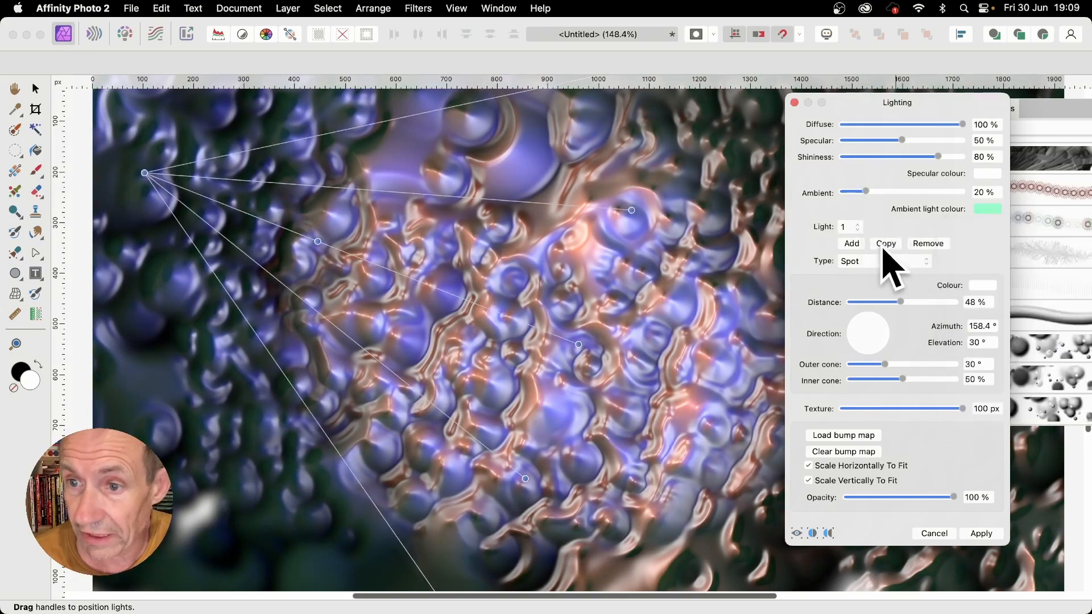
# Set the first spot light's distance to 50 % and its colour to green
pyautogui.moveTo(901, 304)
pyautogui.mouseDown()
pyautogui.moveTo(919, 316)
pyautogui.moveTo(906, 326)
pyautogui.moveTo(903, 310)
pyautogui.mouseUp()
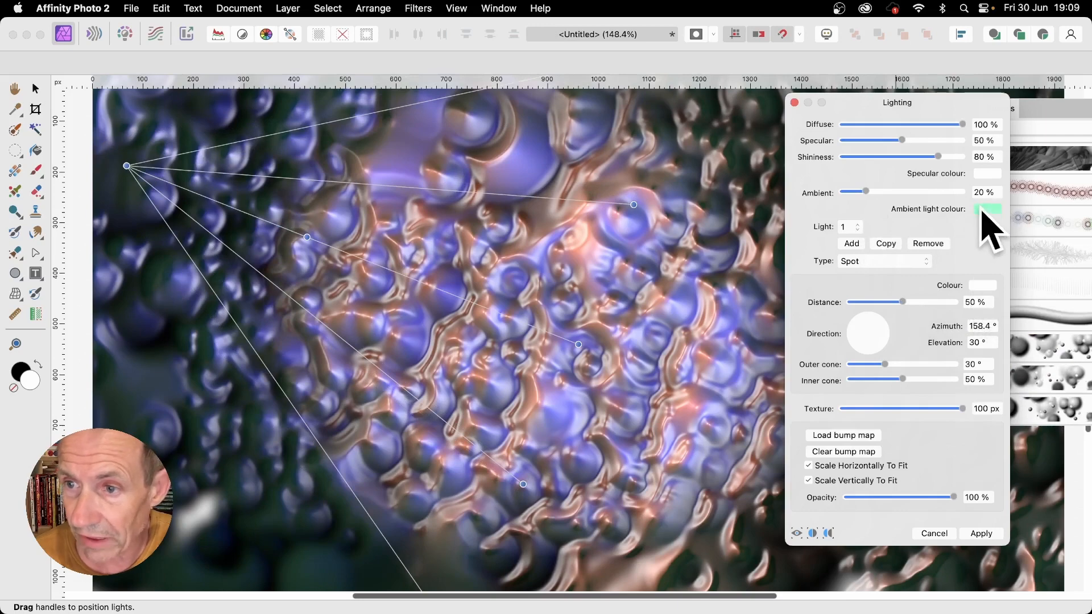
pyautogui.click(984, 286)
pyautogui.moveTo(997, 431); pyautogui.dragTo(1015, 441)
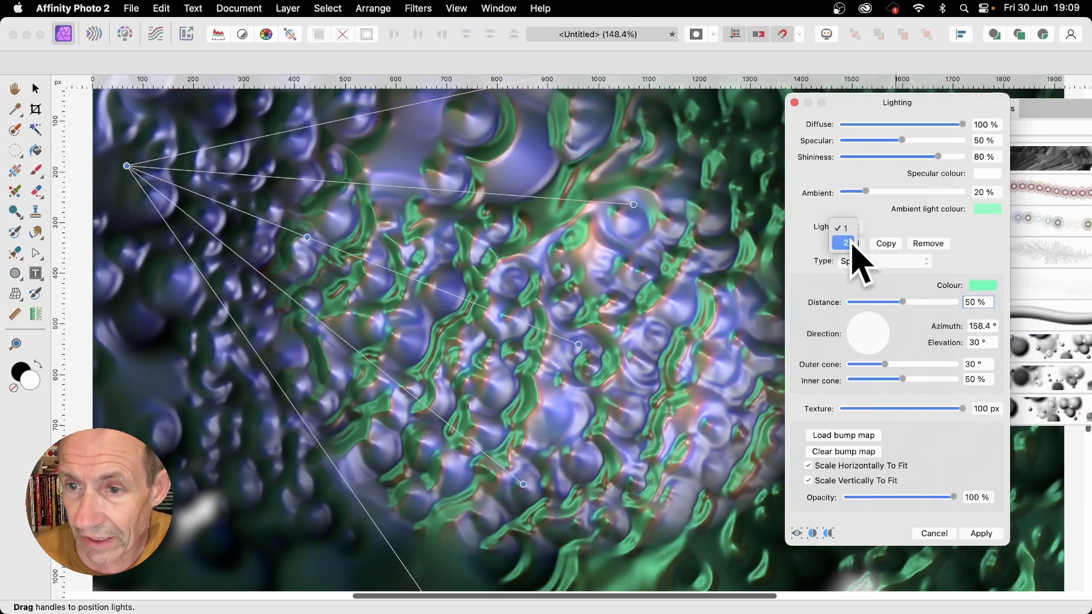
# Give the second spot light a yellow colour with RGB values 163, 176, 0
pyautogui.click(855, 246)
pyautogui.click(983, 285)
pyautogui.moveTo(1015, 417); pyautogui.dragTo(972, 433)
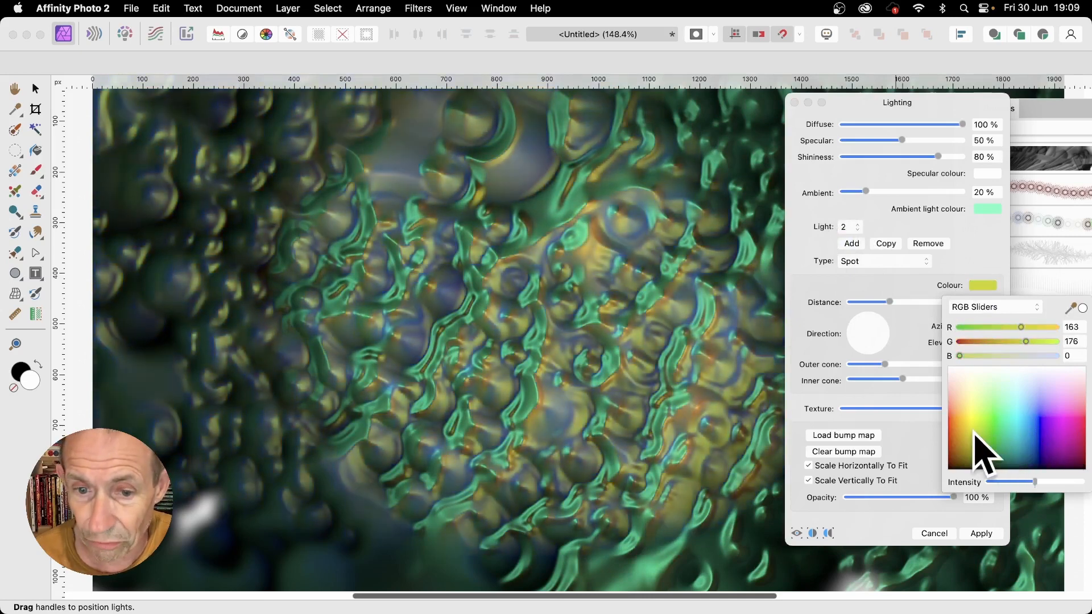
pyautogui.click(991, 226)
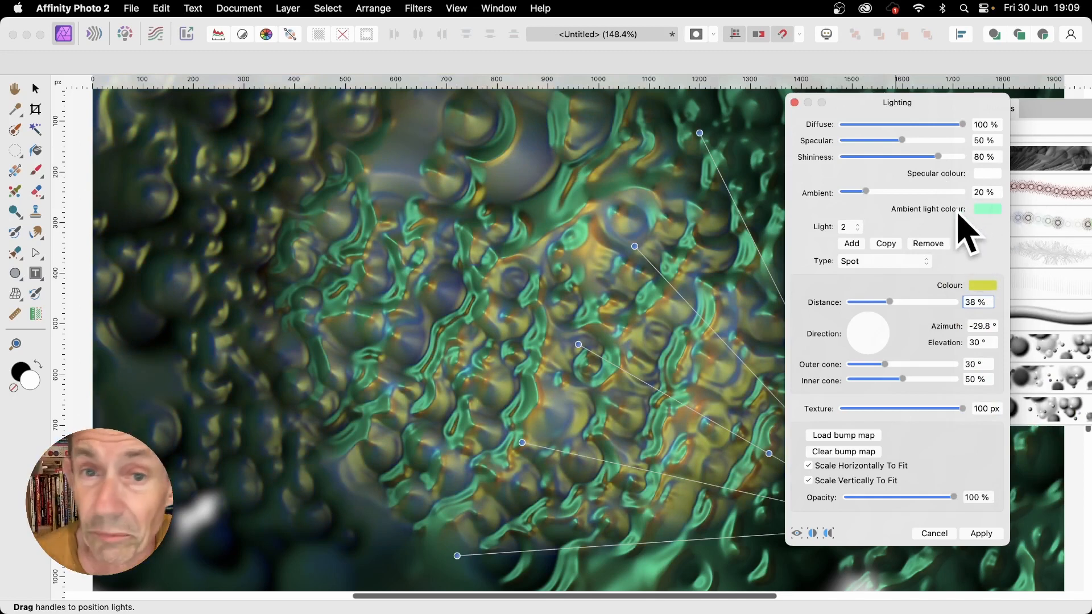
# Change the ambient light colour to deep indigo (RGB 17, 0, 146), set ambient to 47 % and apply the lighting
pyautogui.click(987, 209)
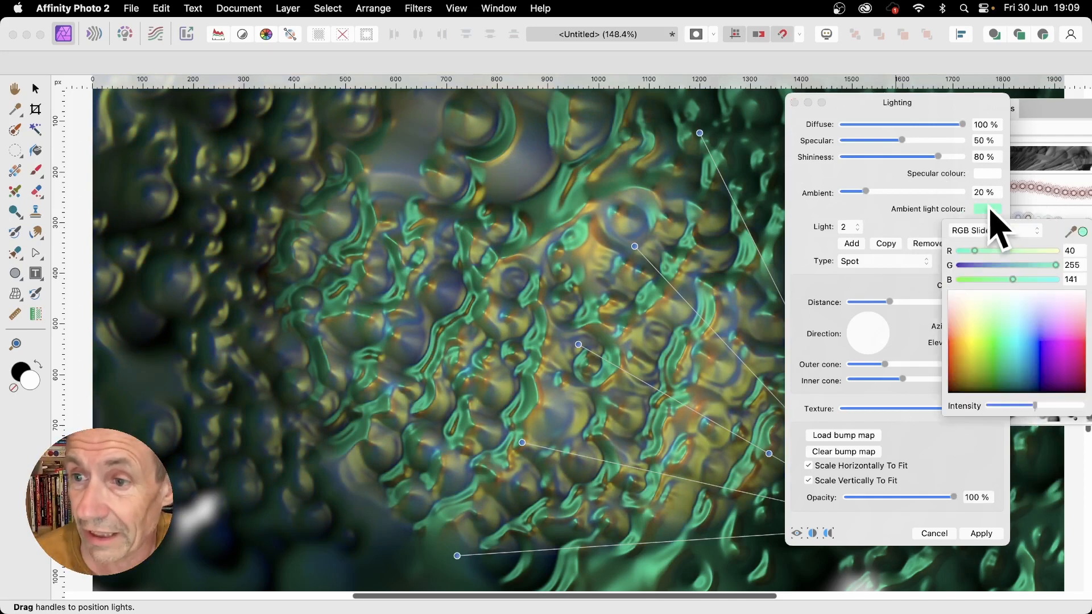
pyautogui.click(1059, 359)
pyautogui.moveTo(1058, 358); pyautogui.dragTo(1005, 355)
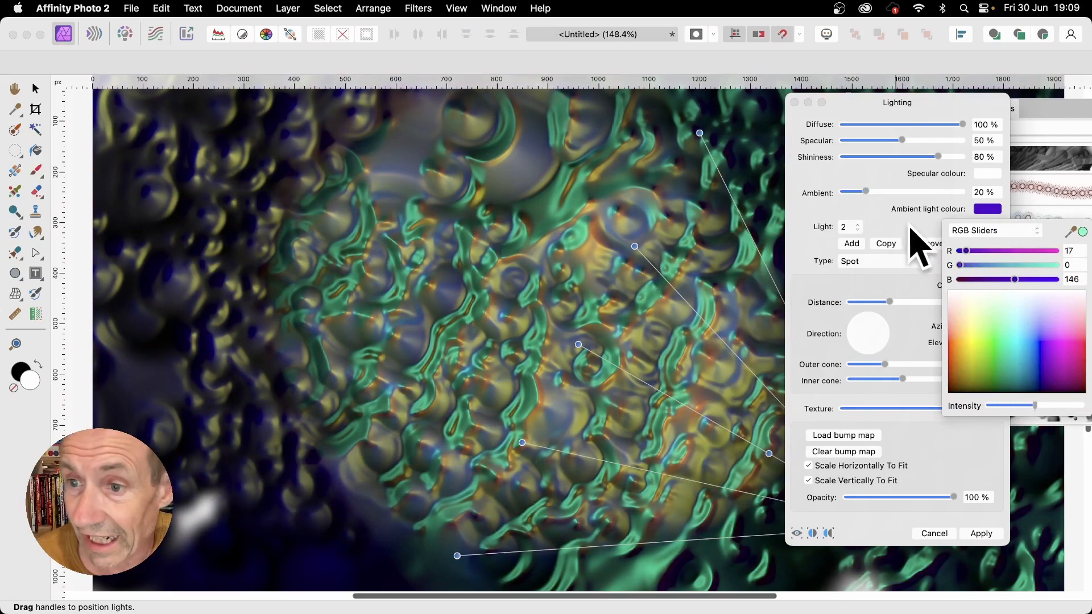
pyautogui.click(860, 190)
pyautogui.moveTo(866, 192); pyautogui.dragTo(920, 199)
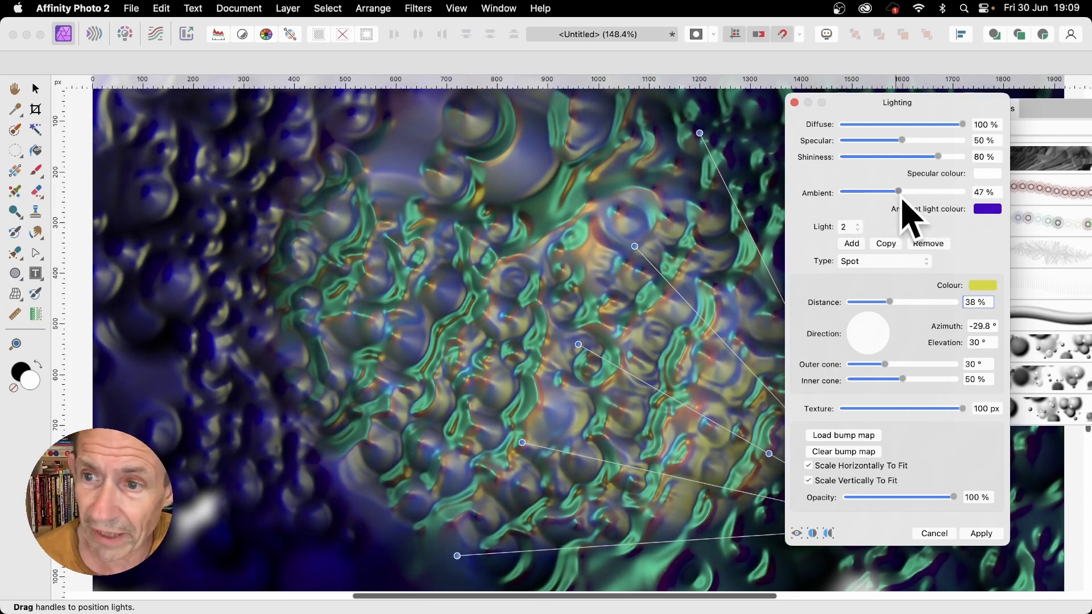
pyautogui.click(992, 534)
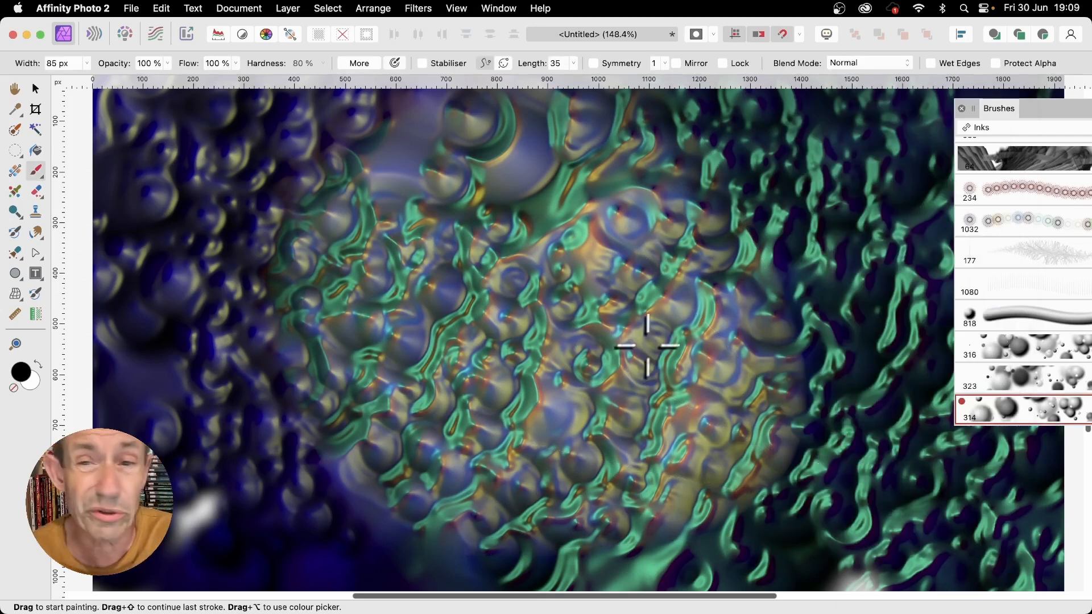